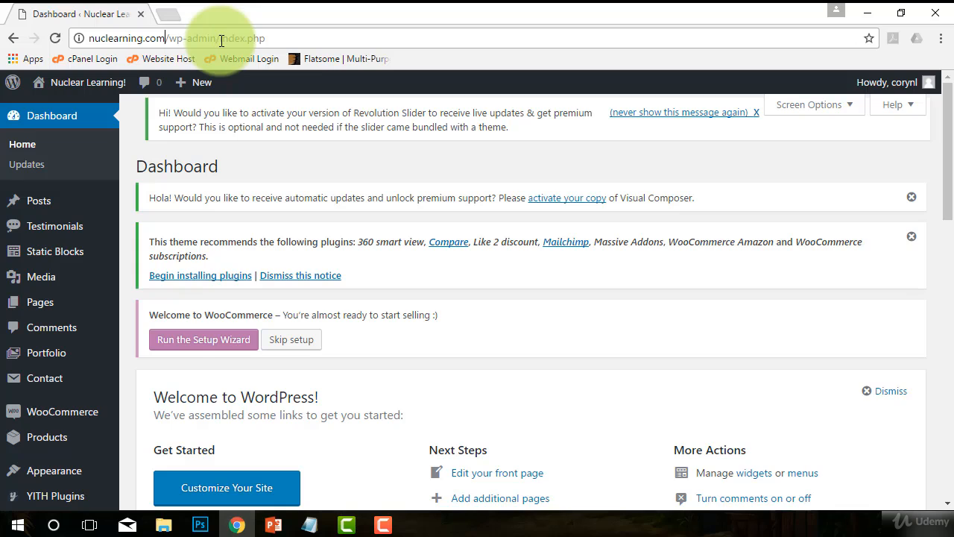
Step: Open Plugins > Installed Plugins from the WordPress admin sidebar
left_click(219, 38)
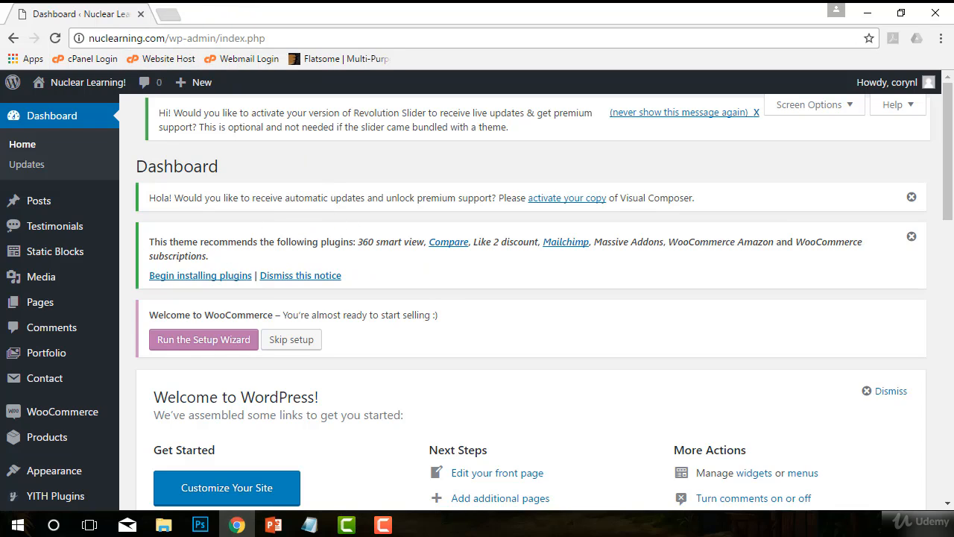
key("alt+Tab")
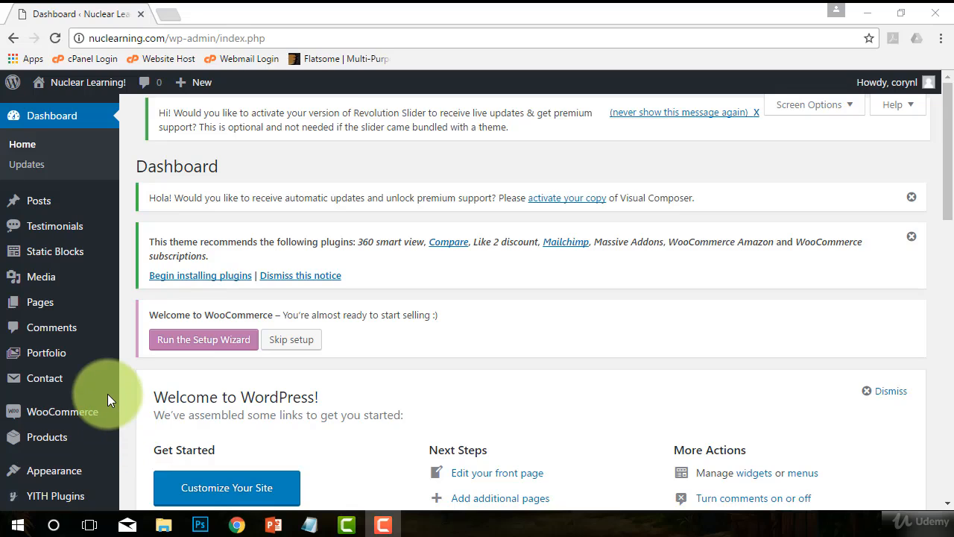
scroll(108, 394, "down", 2)
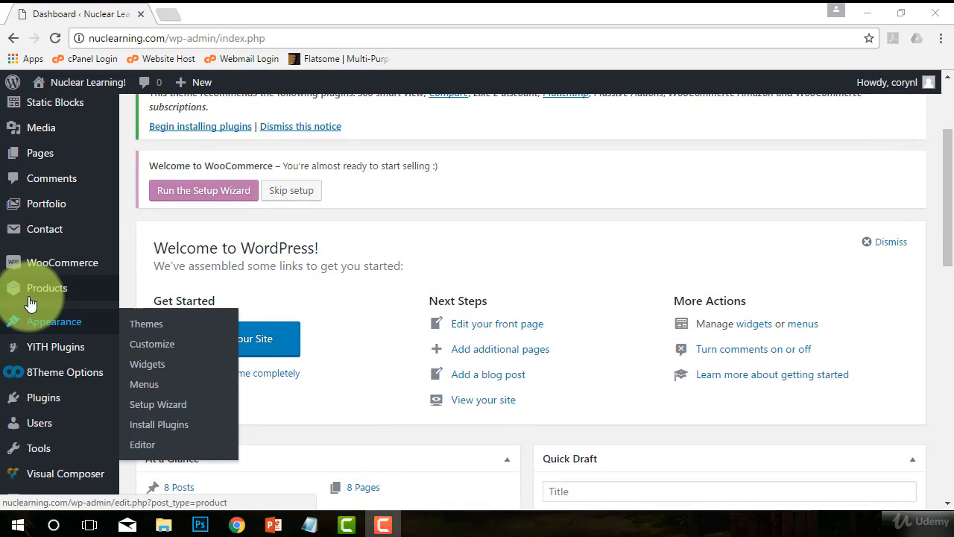
scroll(31, 328, "down", 1)
mouse_move(32, 334)
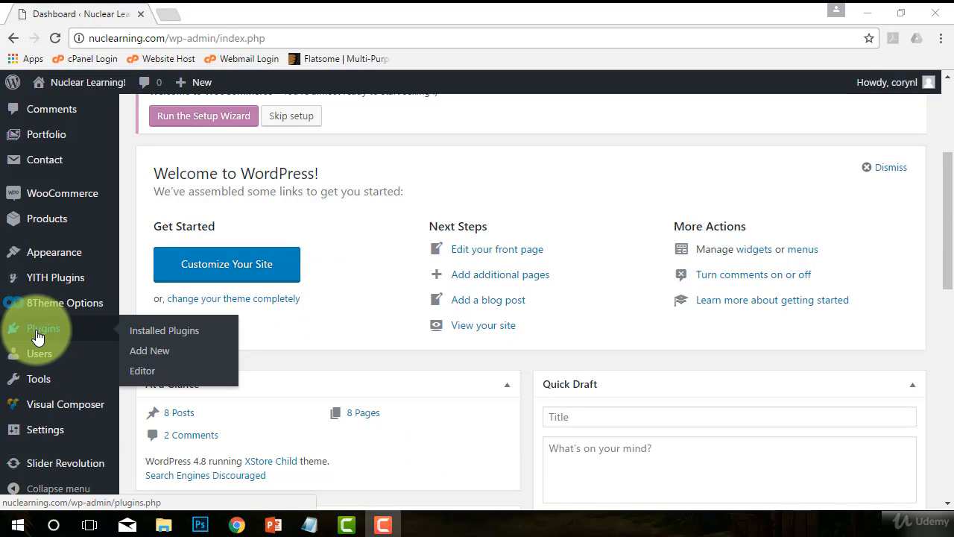
left_click(36, 334)
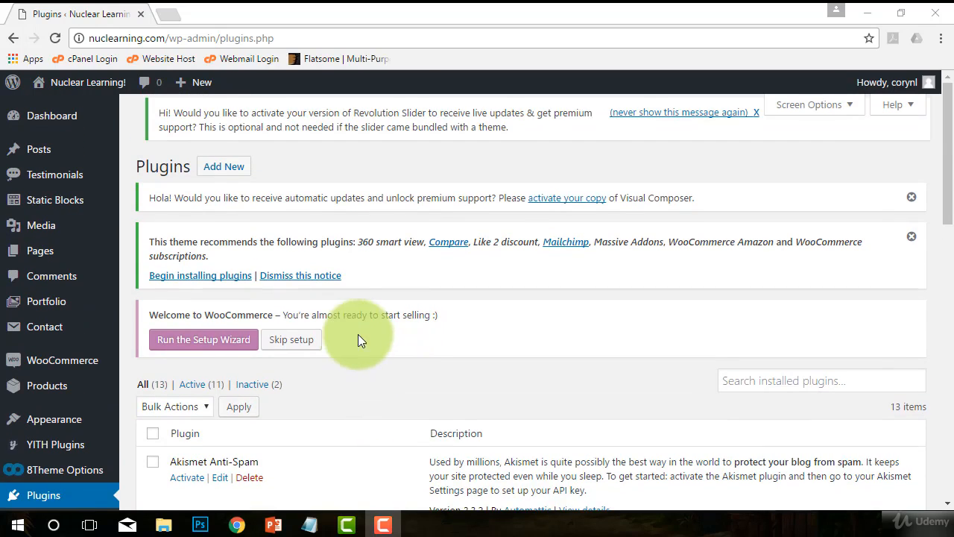
scroll(363, 364, "down", 4)
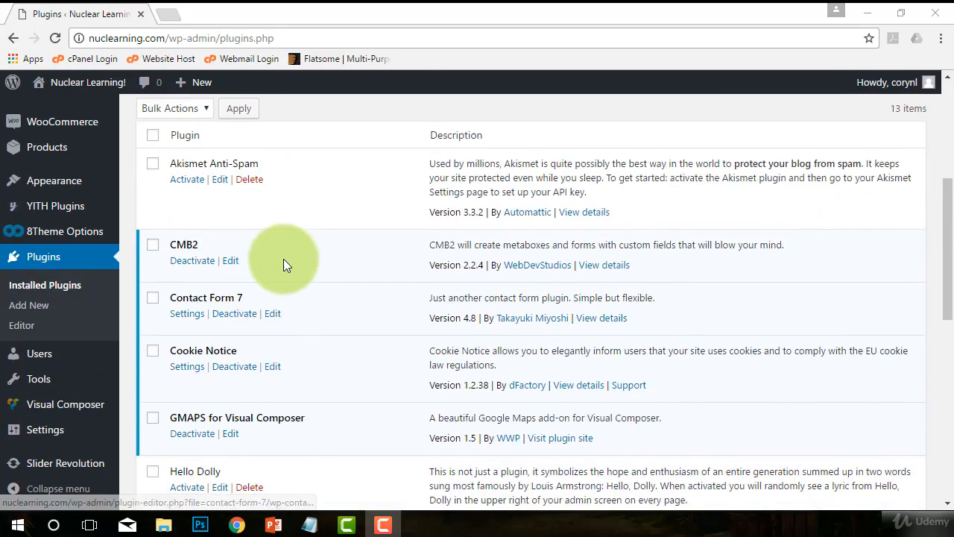
scroll(283, 261, "down", 3)
scroll(299, 290, "down", 5)
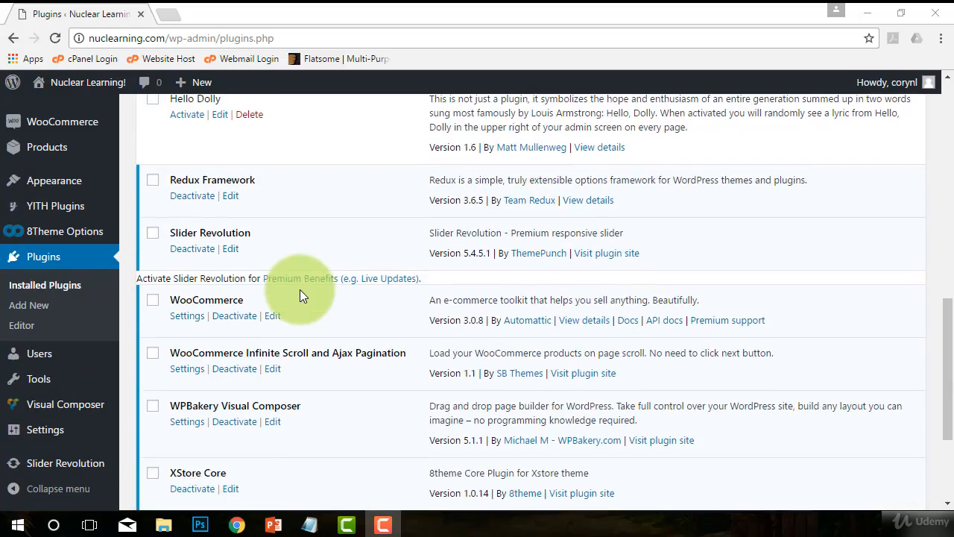
scroll(331, 324, "up", 4)
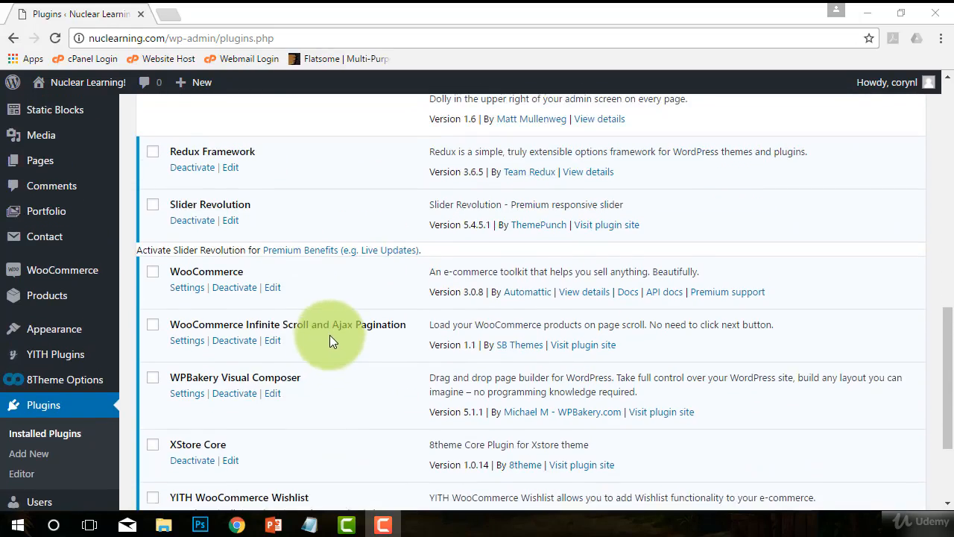
scroll(350, 437, "up", 10)
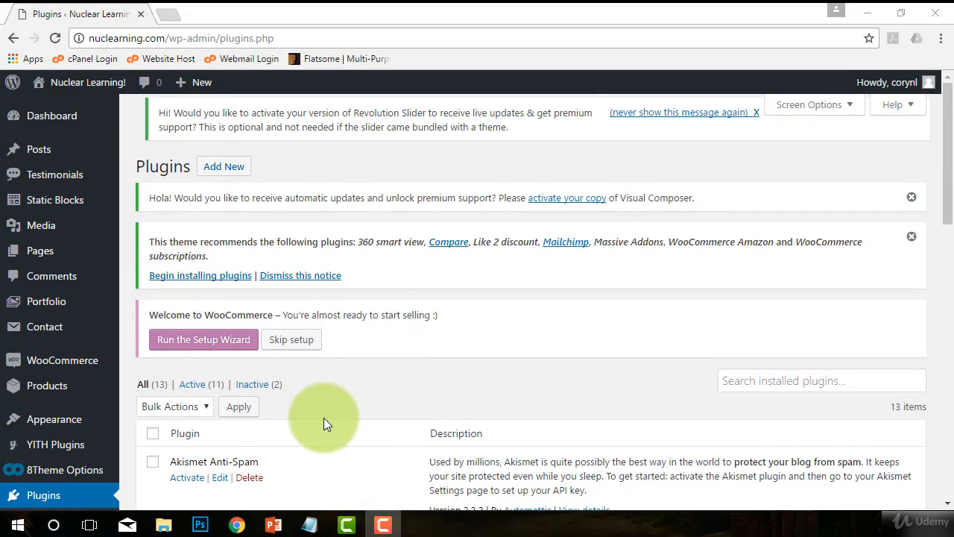
Step: Search Add Plugins for 'easy wp smtp' and install the Easy WP SMTP plugin
left_click(222, 169)
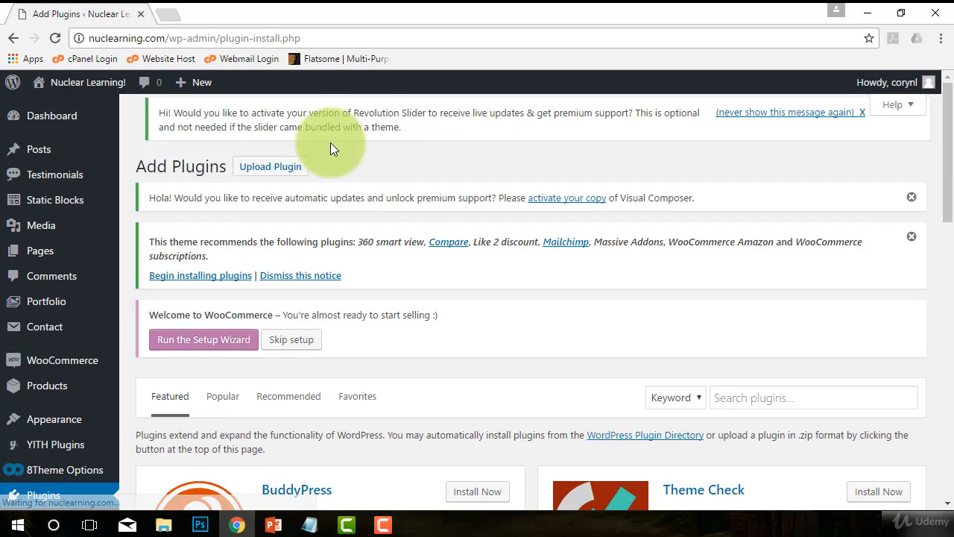
scroll(380, 158, "down", 1)
scroll(328, 155, "up", 1)
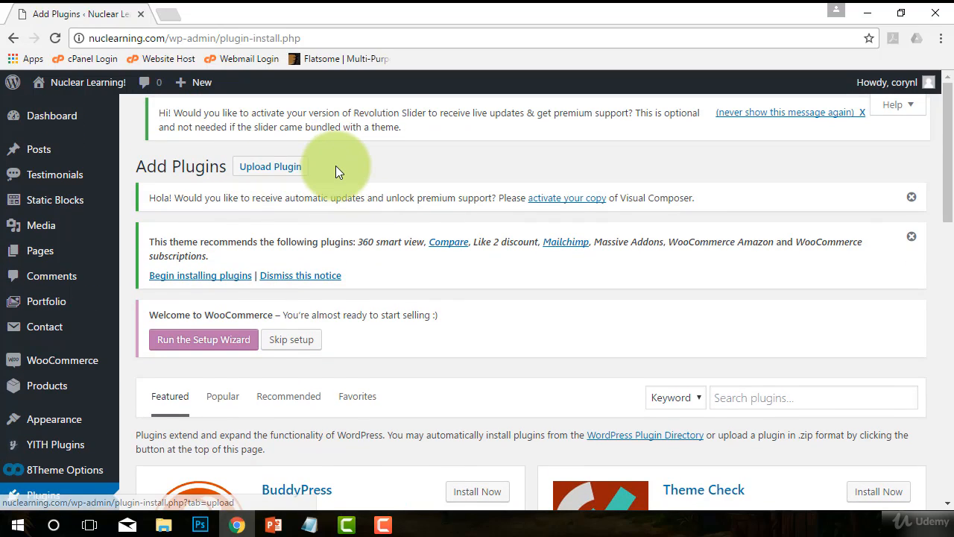
scroll(358, 166, "down", 3)
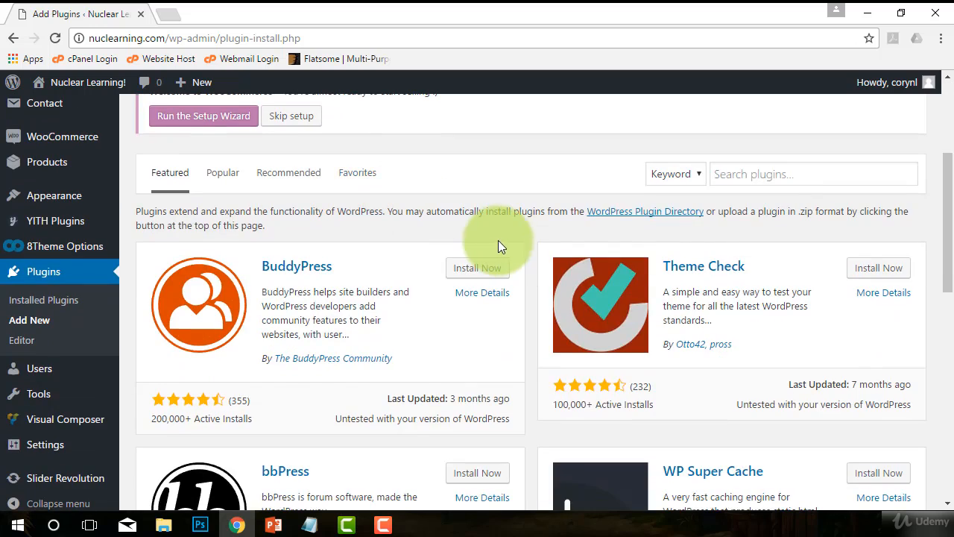
left_click(738, 176)
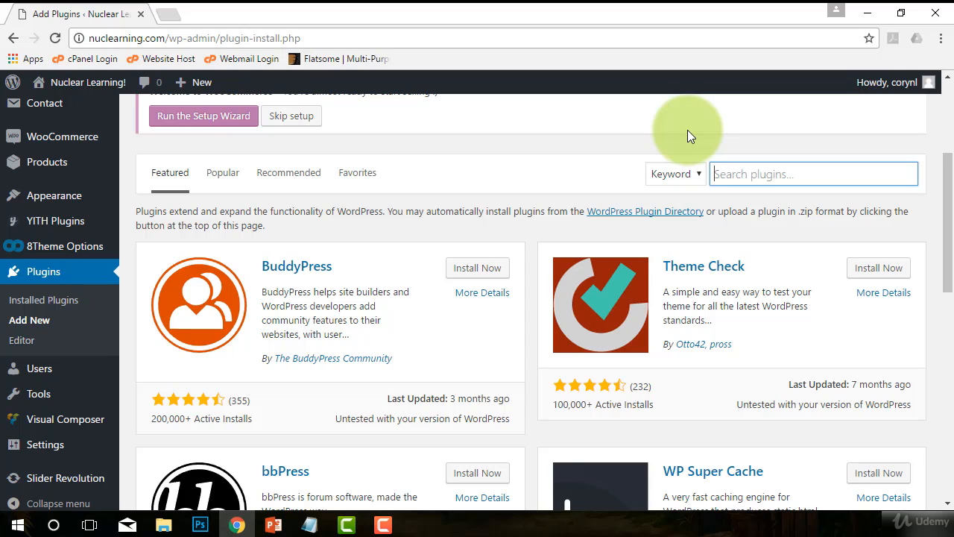
type("easy w")
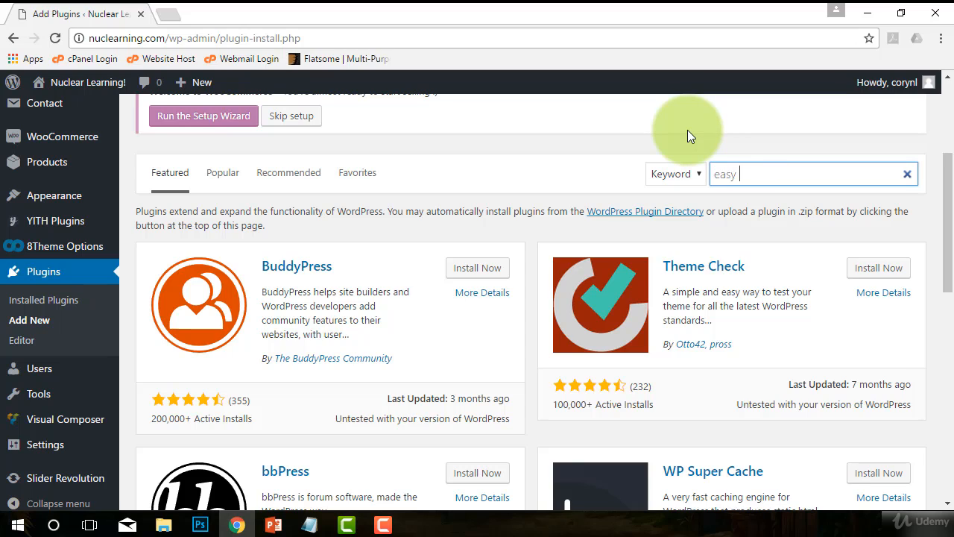
type("p smtp")
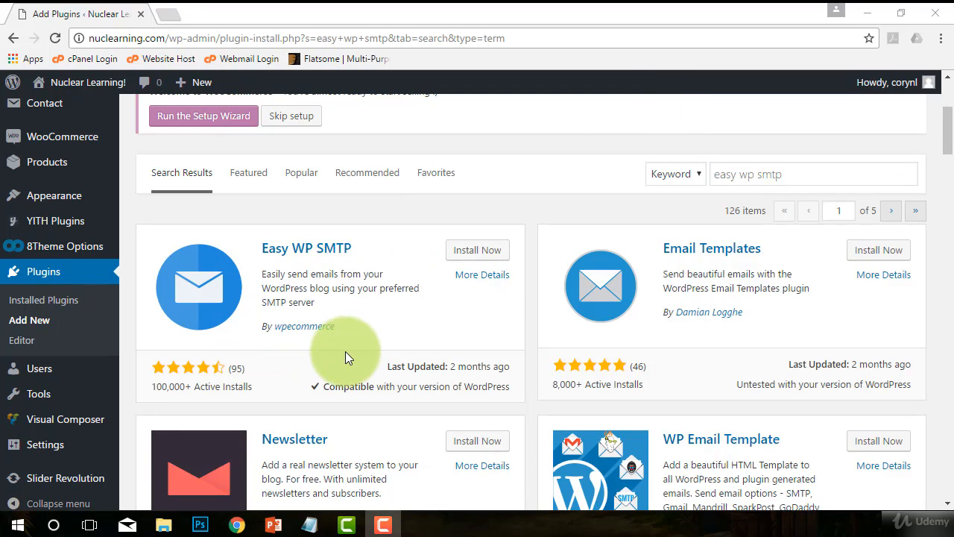
left_click(474, 254)
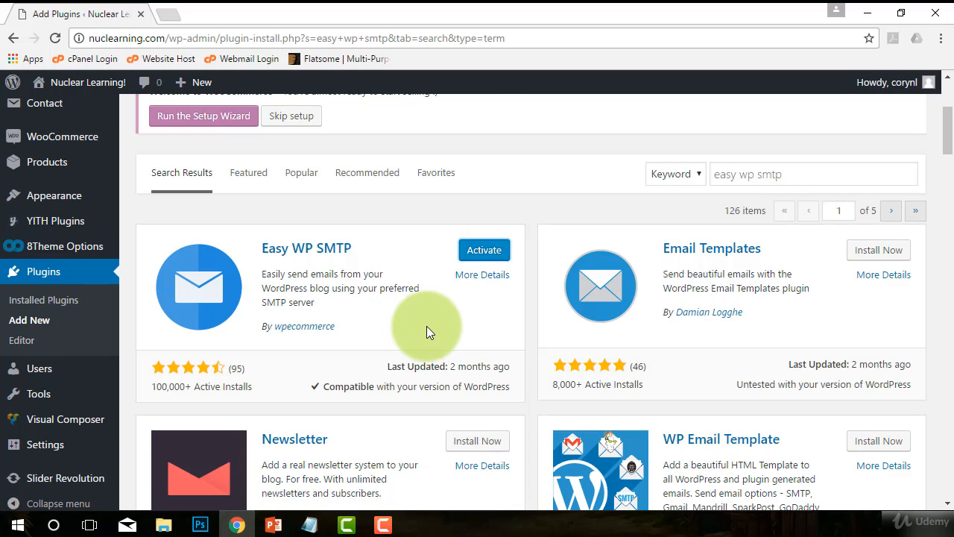
Step: Activate the newly installed Easy WP SMTP plugin
left_click(465, 257)
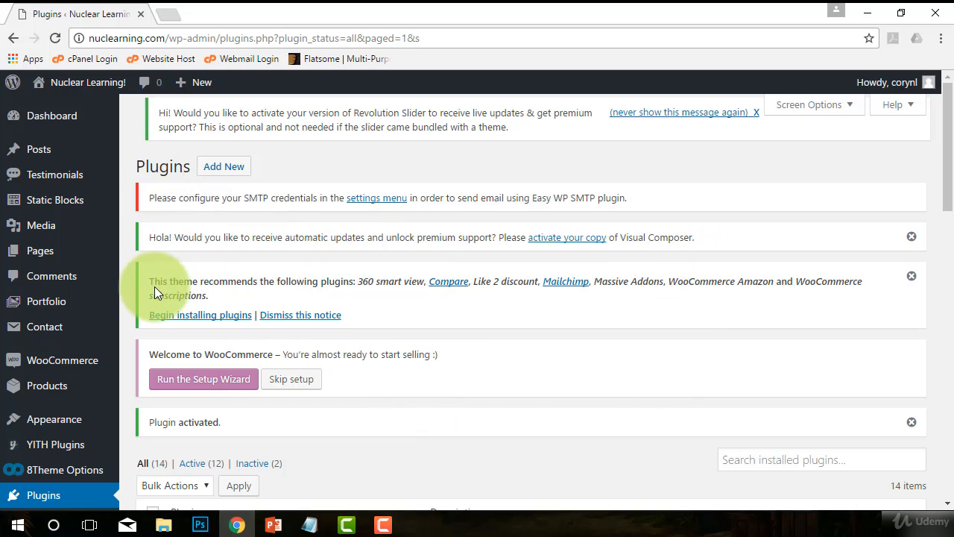
left_click_drag(148, 282, 304, 298)
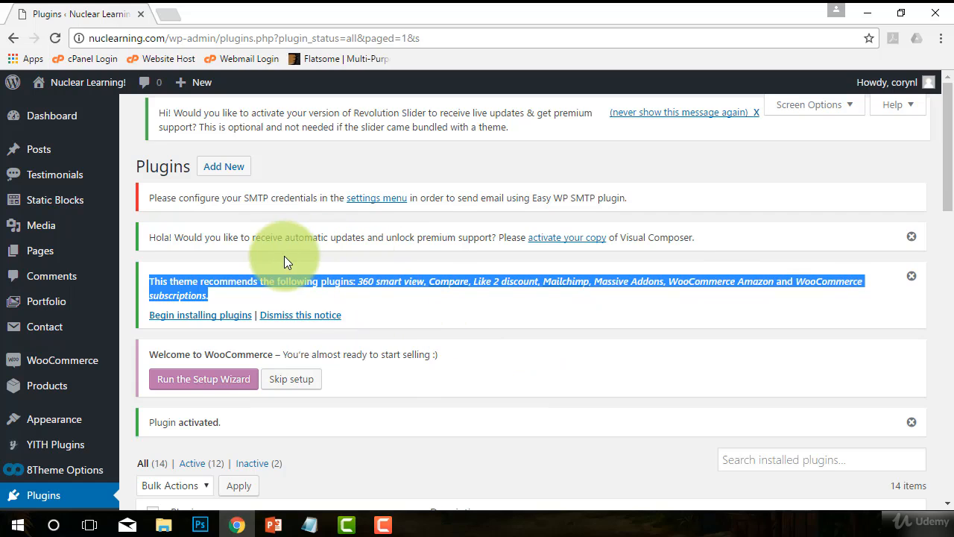
left_click(180, 187)
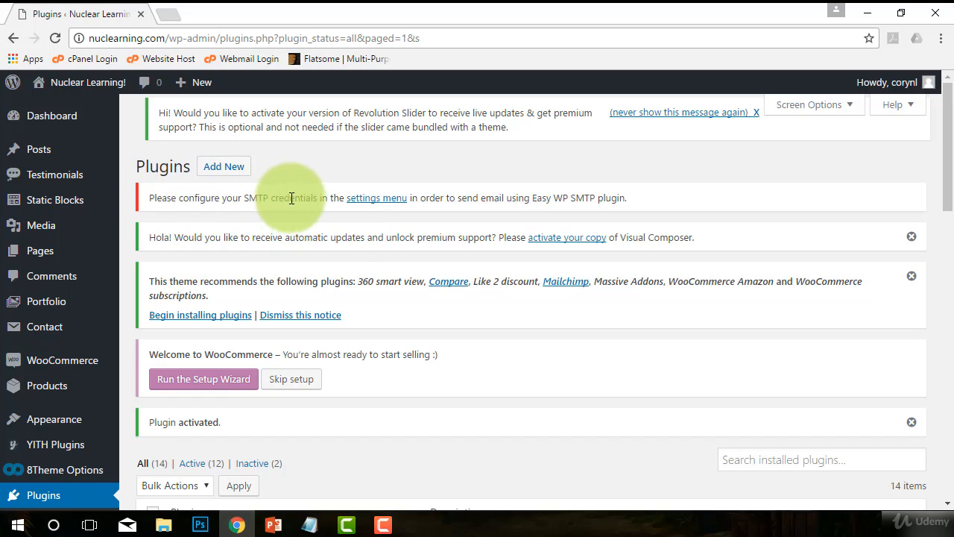
Step: Scroll the Installed Plugins list to locate Easy WP SMTP and its Settings link
scroll(397, 343, "down", 3)
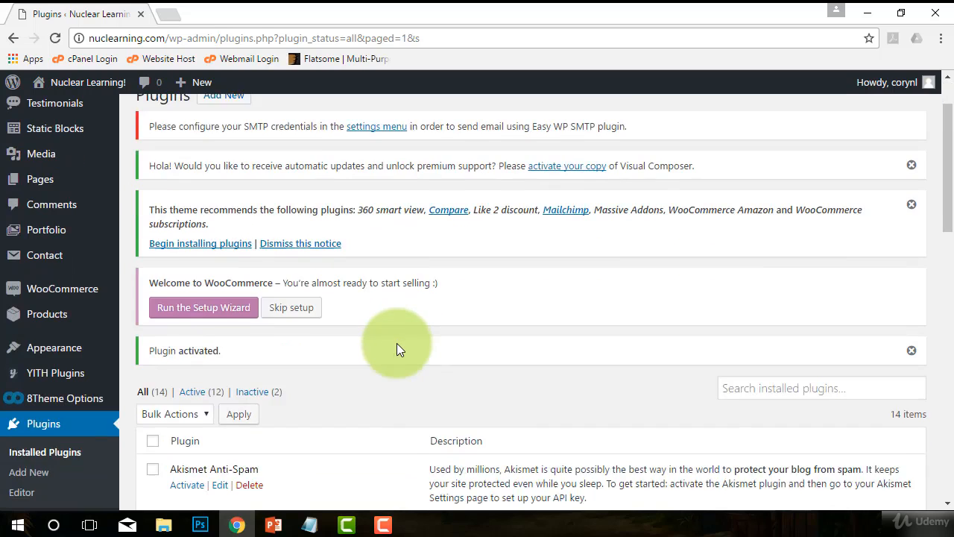
scroll(382, 350, "down", 3)
scroll(382, 350, "up", 5)
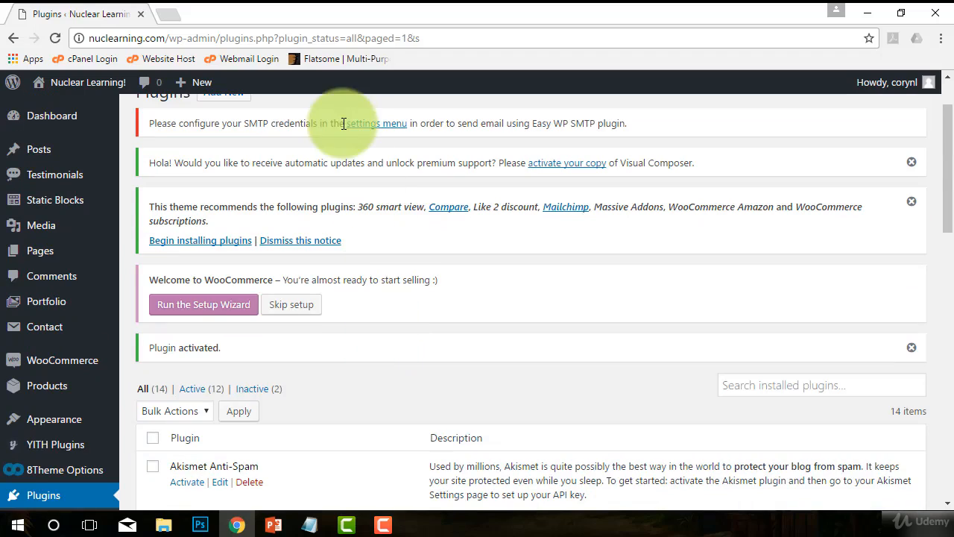
scroll(345, 399, "down", 7)
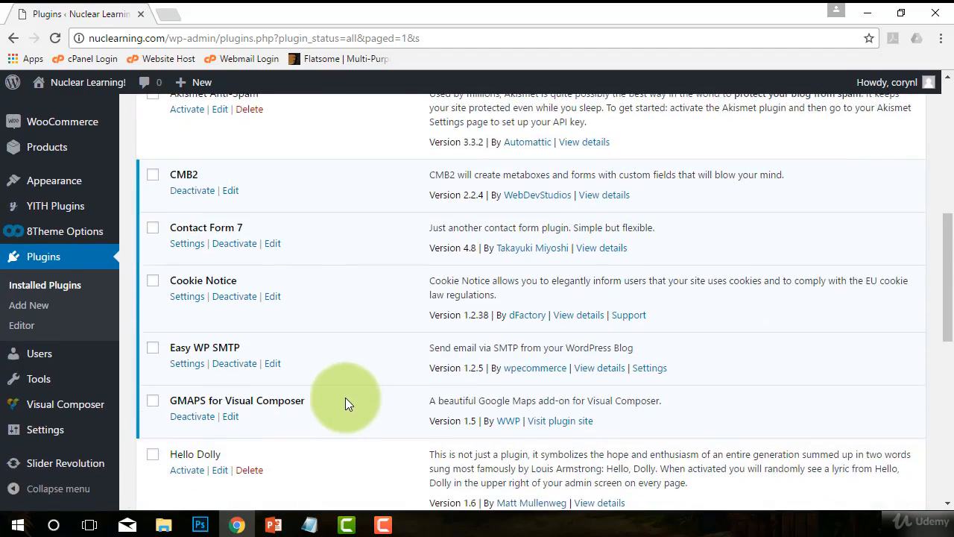
scroll(346, 401, "down", 1)
scroll(374, 384, "up", 1)
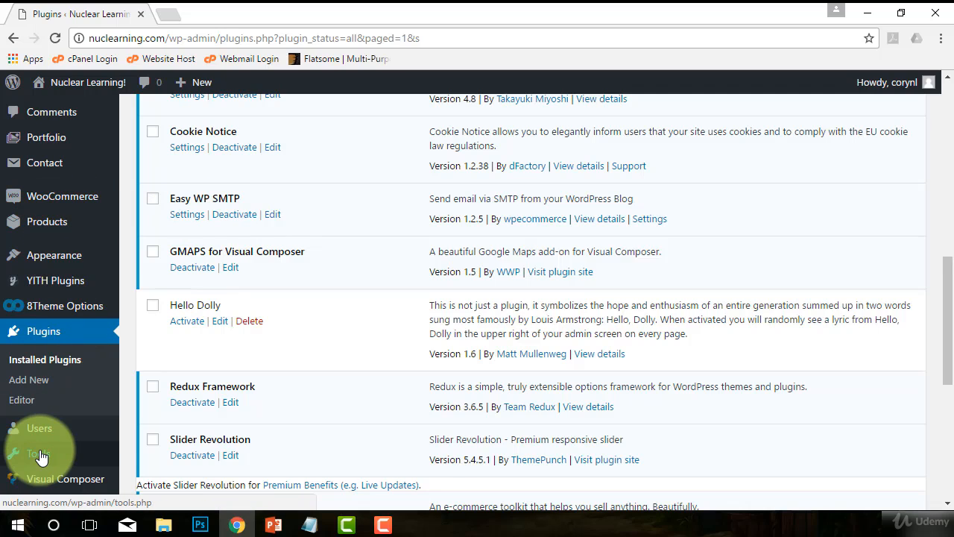
scroll(43, 451, "down", 2)
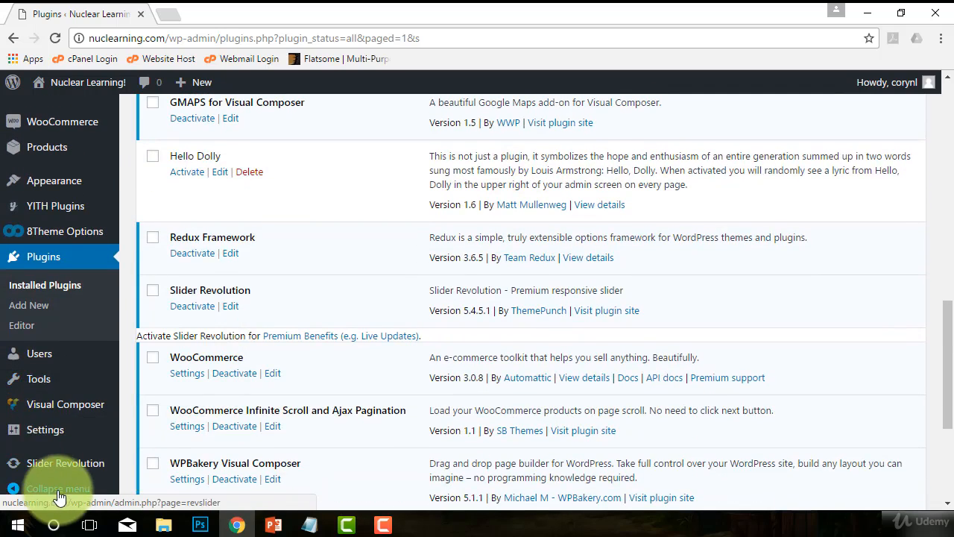
mouse_move(44, 431)
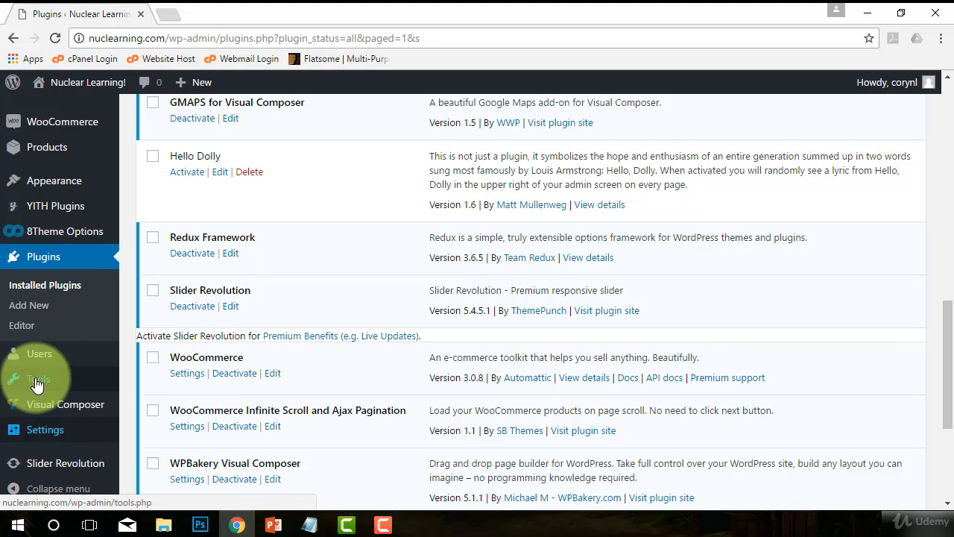
mouse_move(38, 384)
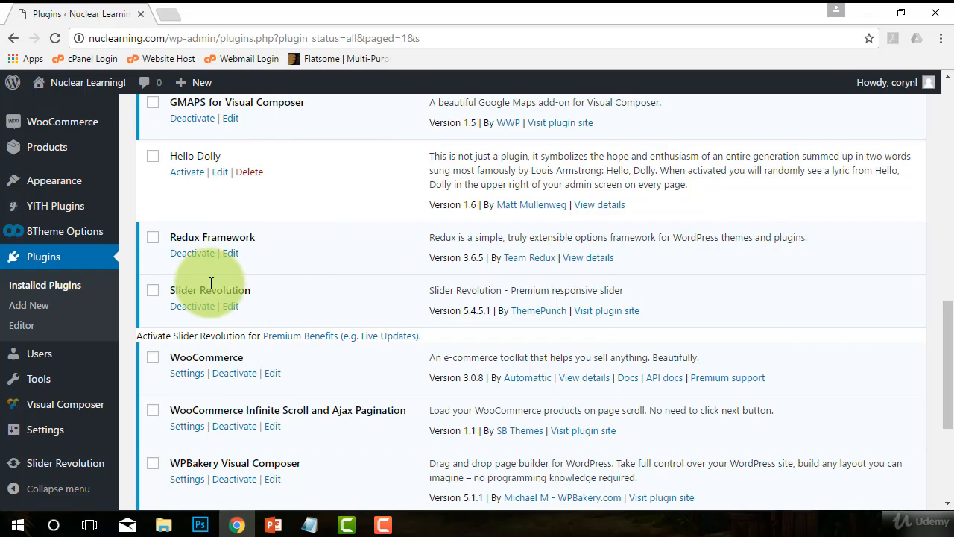
scroll(316, 272, "up", 2)
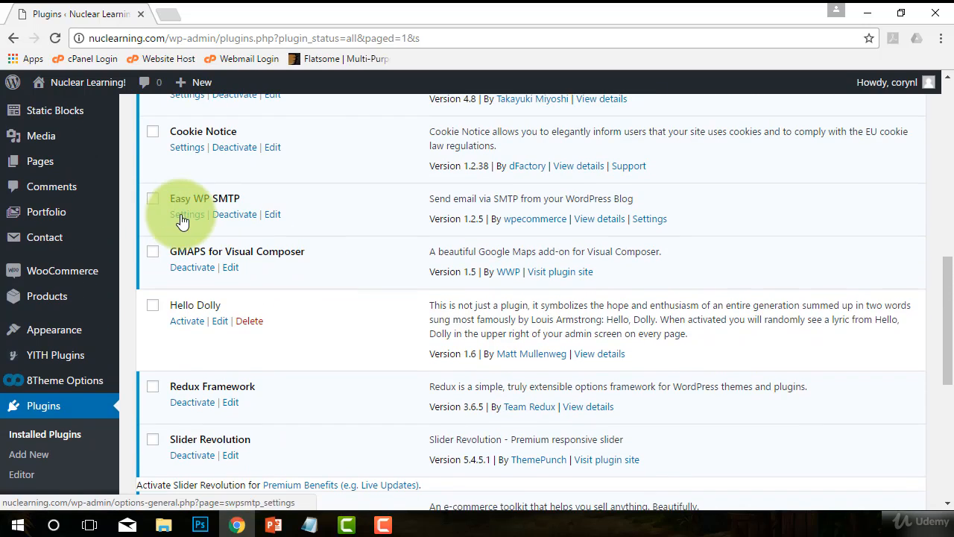
Step: Open Easy WP SMTP settings, dismiss the Visual Composer notice, and scroll to SMTP Configuration
left_click(187, 223)
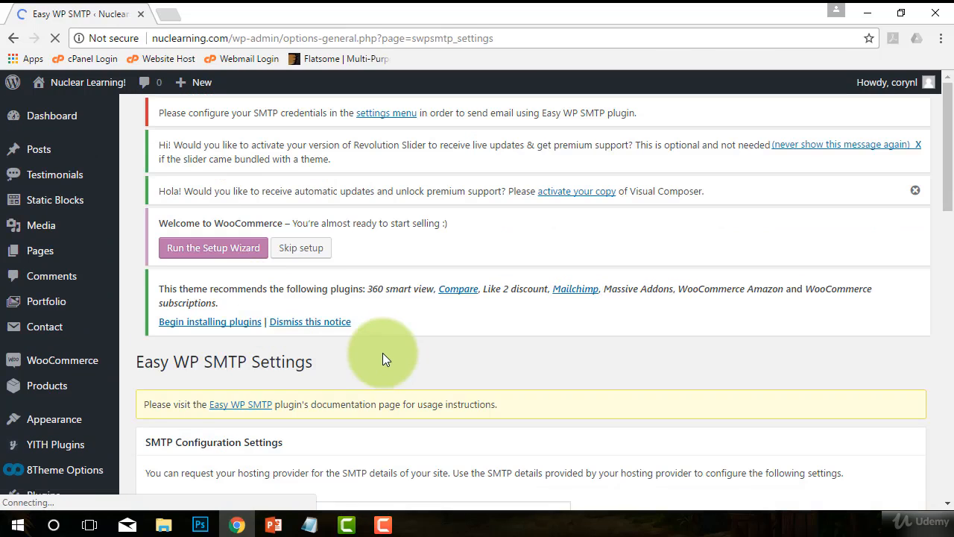
scroll(402, 339, "down", 1)
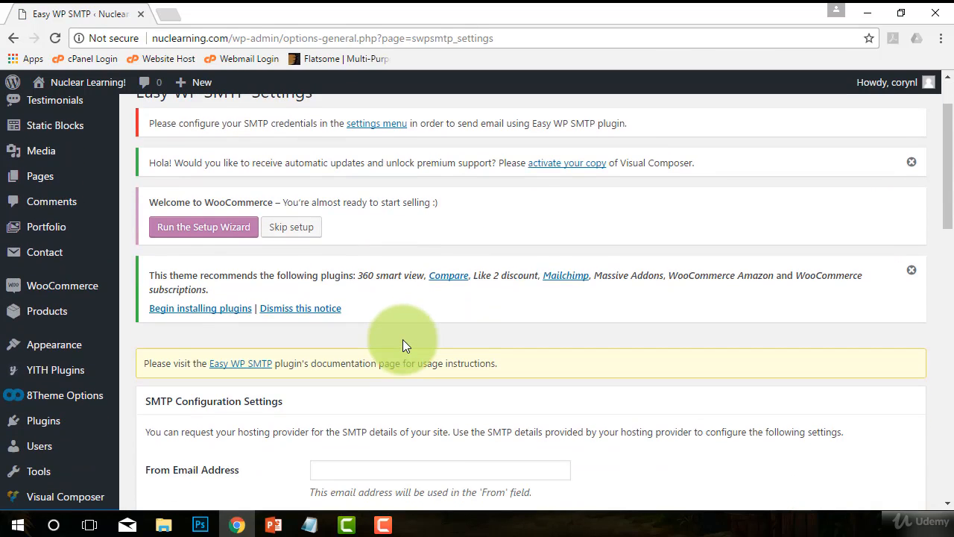
scroll(460, 341, "down", 1)
scroll(487, 343, "up", 1)
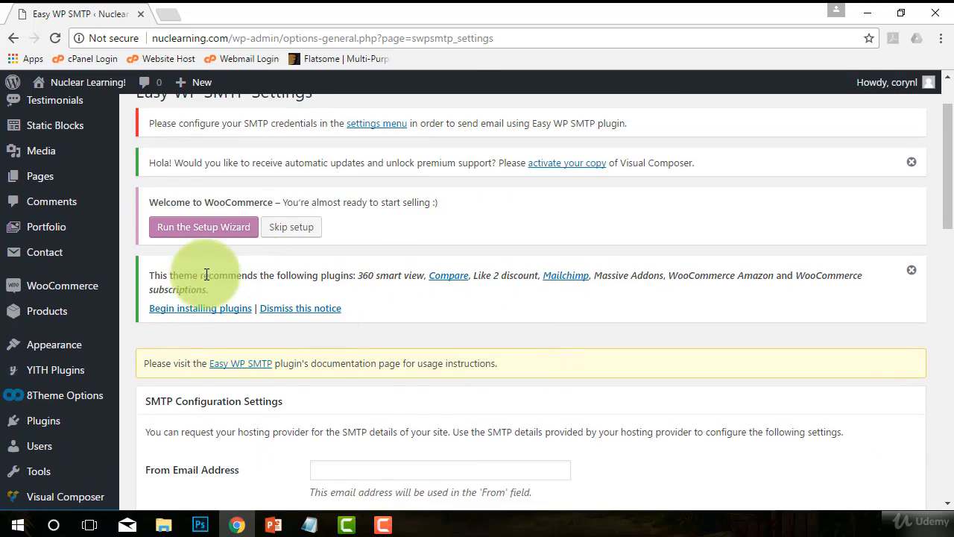
left_click(905, 163)
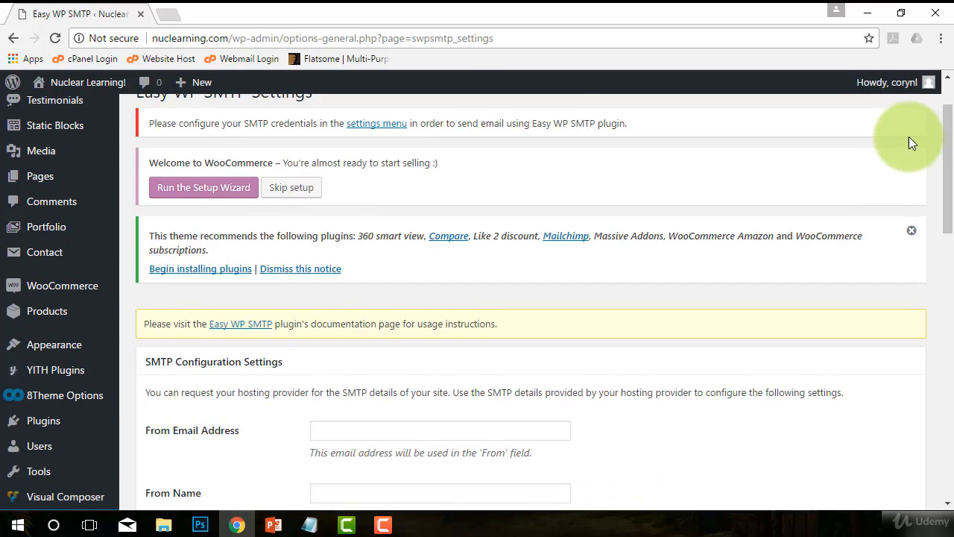
scroll(749, 233, "up", 1)
scroll(485, 350, "down", 4)
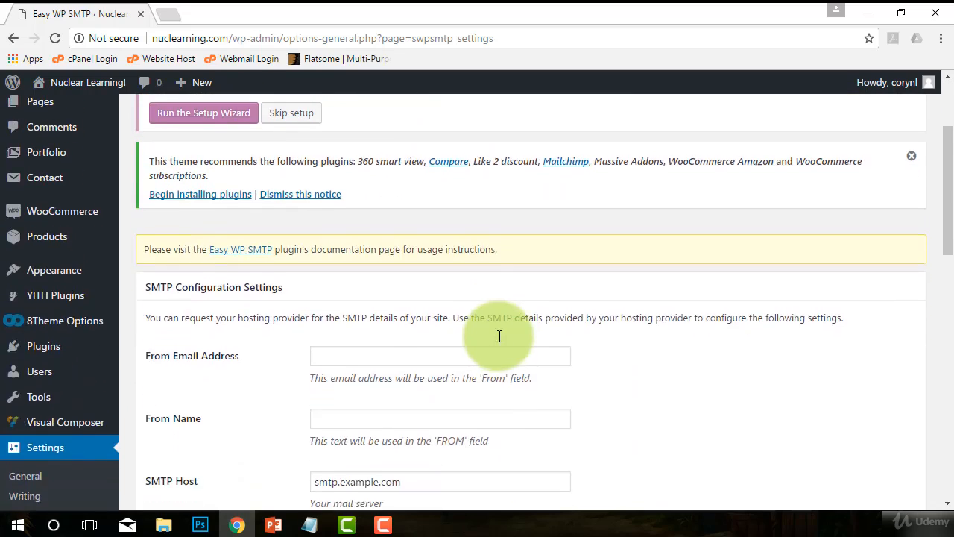
scroll(577, 307, "down", 1)
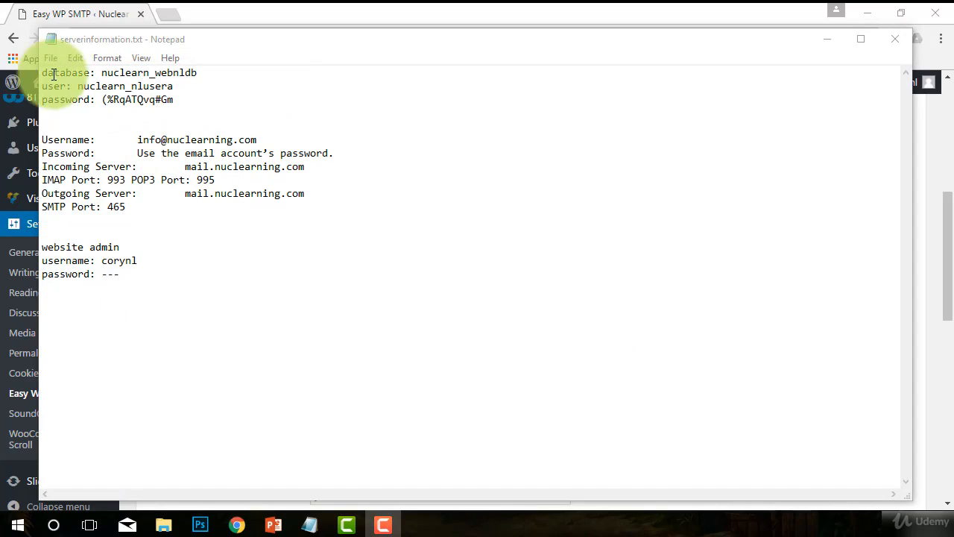
Step: Copy the email account's username address from serverinformation.txt in Notepad
left_click(137, 41)
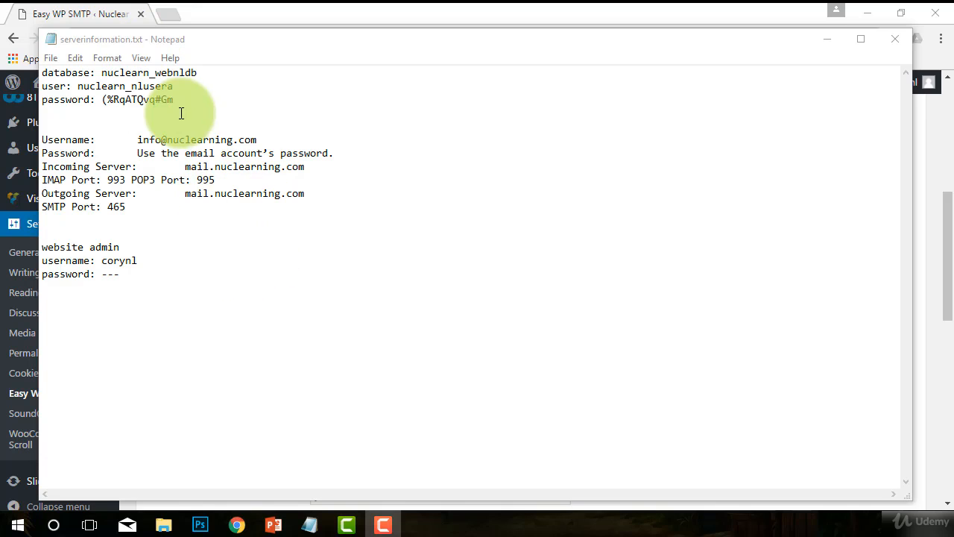
left_click_drag(173, 99, 30, 52)
left_click(215, 180)
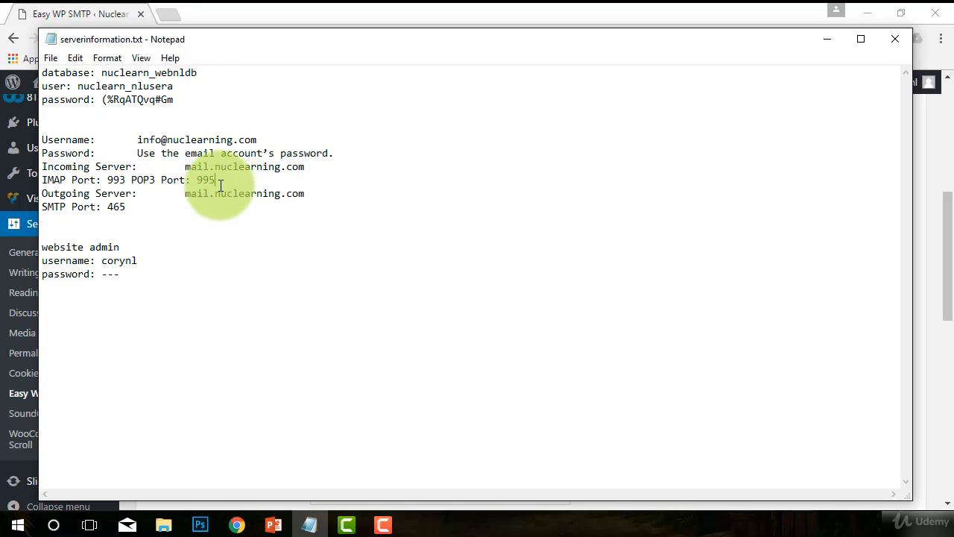
left_click_drag(125, 207, 43, 140)
left_click(192, 238)
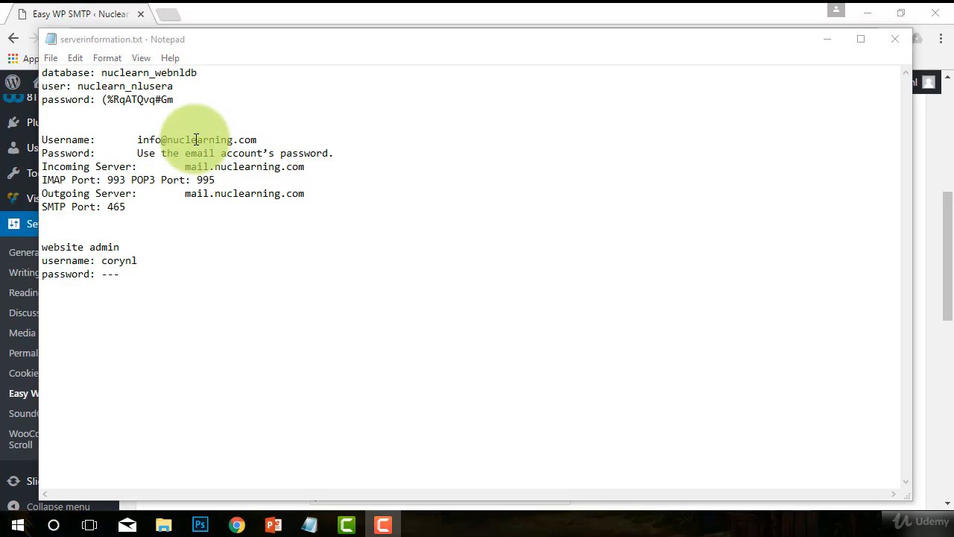
left_click(258, 139)
left_click_drag(257, 139, 142, 140)
right_click(147, 141)
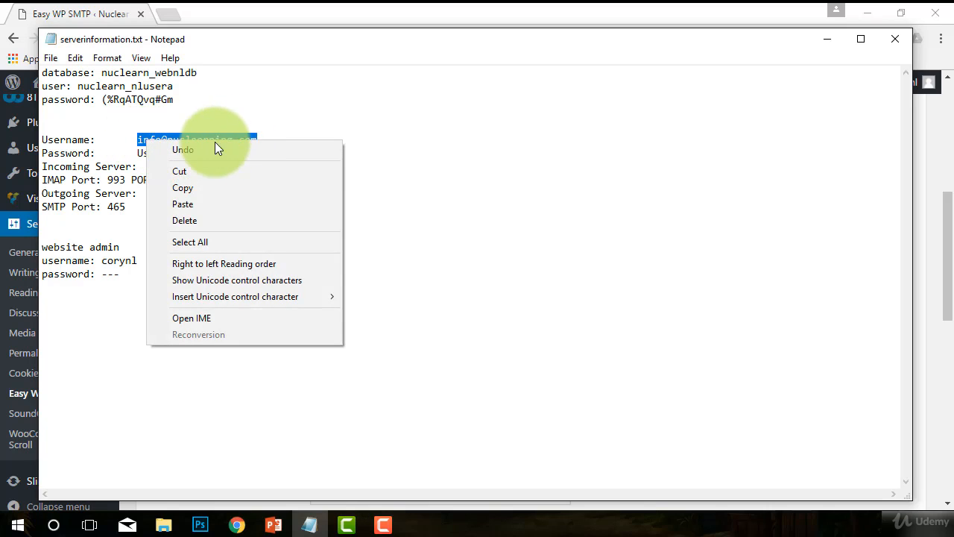
left_click(191, 189)
Step: Paste the copied address as From Email Address and enter 'Nuclearning' as From Name
left_click(261, 15)
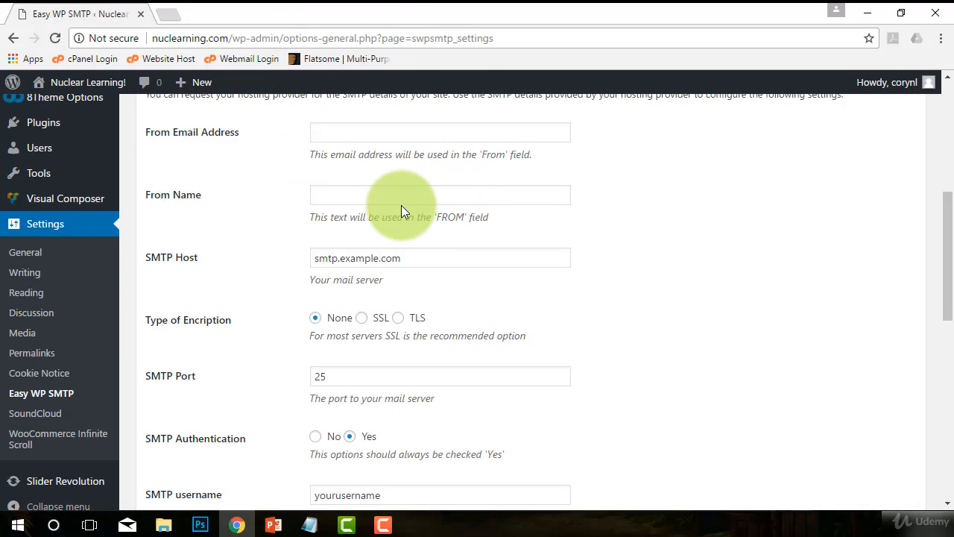
scroll(401, 205, "up", 1)
left_click(342, 209)
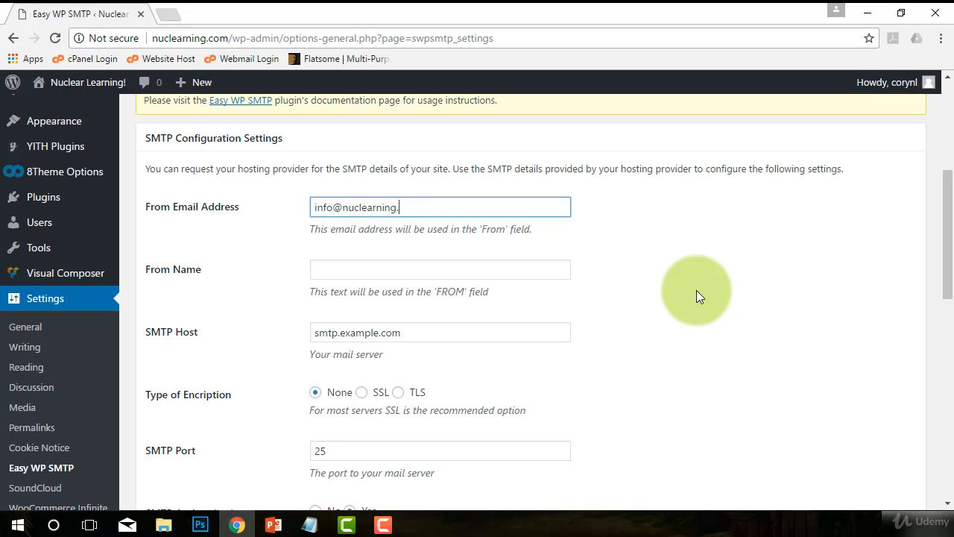
key("Tab")
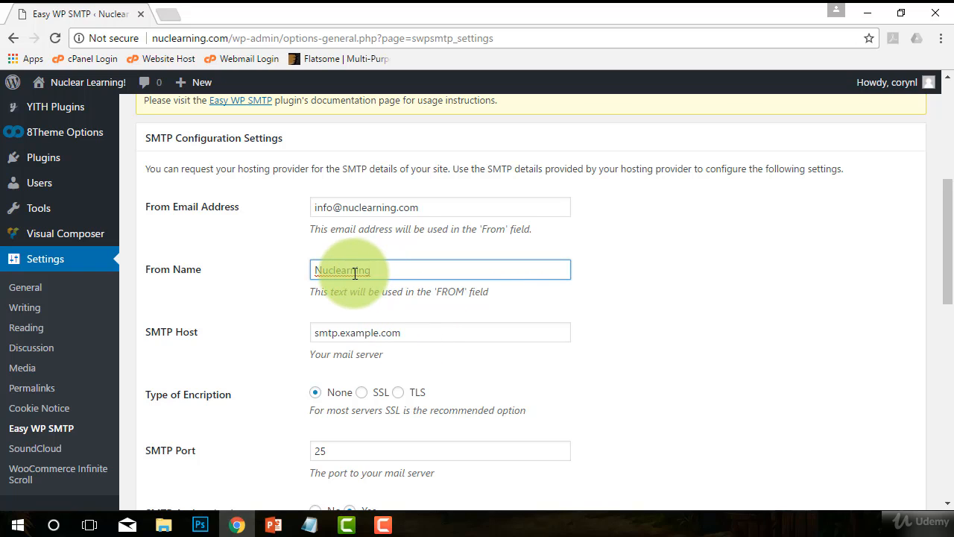
left_click(419, 332)
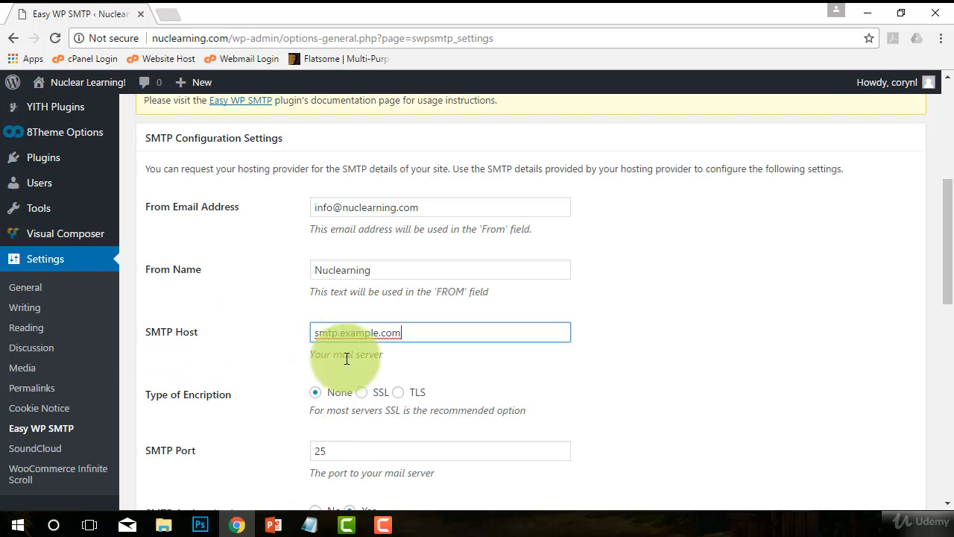
Step: Copy the outgoing server address mail.nuclearning.com from Notepad, then return to Chrome
left_click(310, 526)
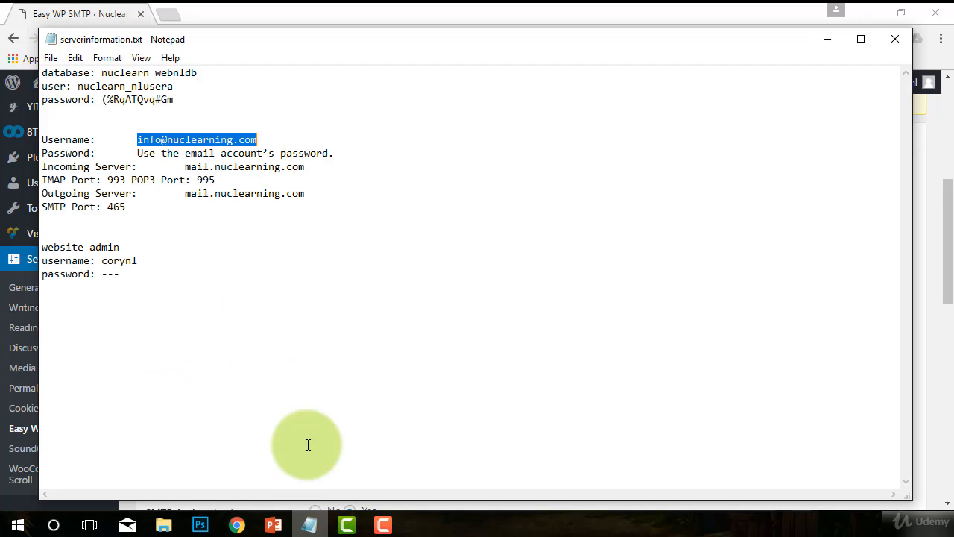
left_click(214, 193)
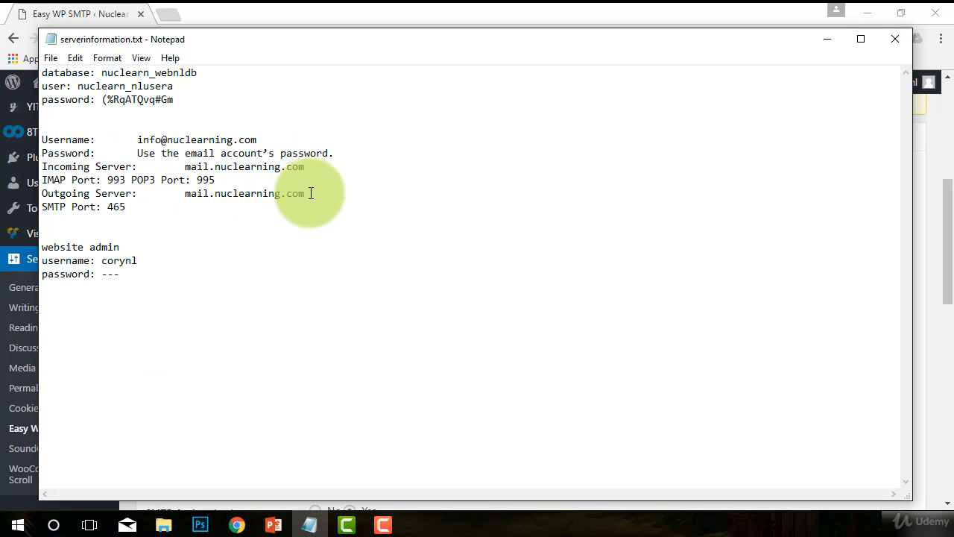
left_click_drag(305, 193, 186, 194)
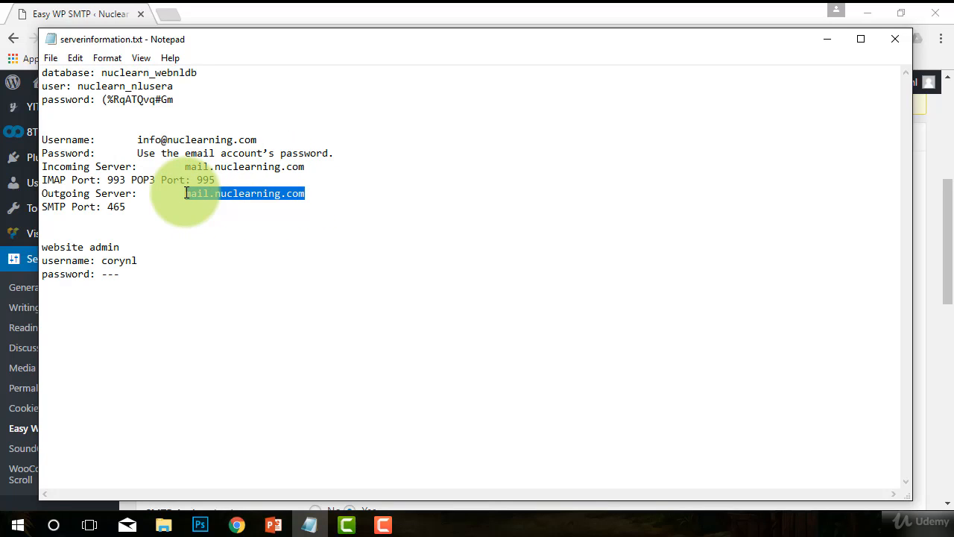
right_click(265, 196)
left_click(292, 246)
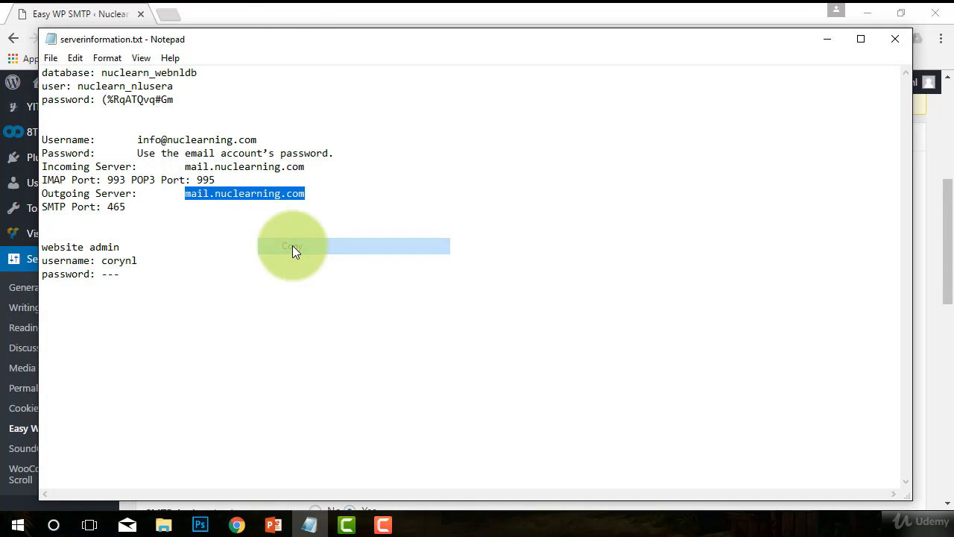
left_click(291, 8)
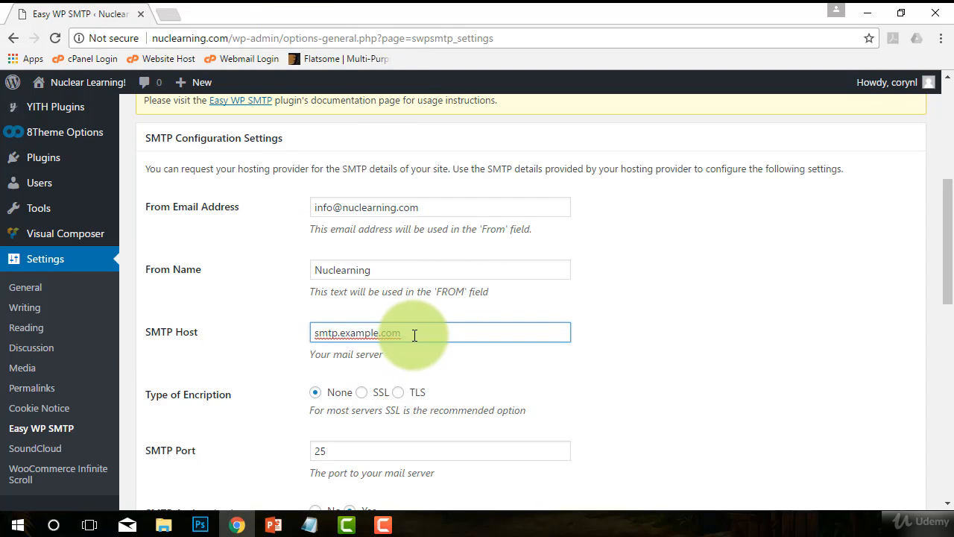
Step: Replace SMTP Host smtp.example.com with the pasted mail.nuclearning.com
left_click_drag(410, 330, 247, 319)
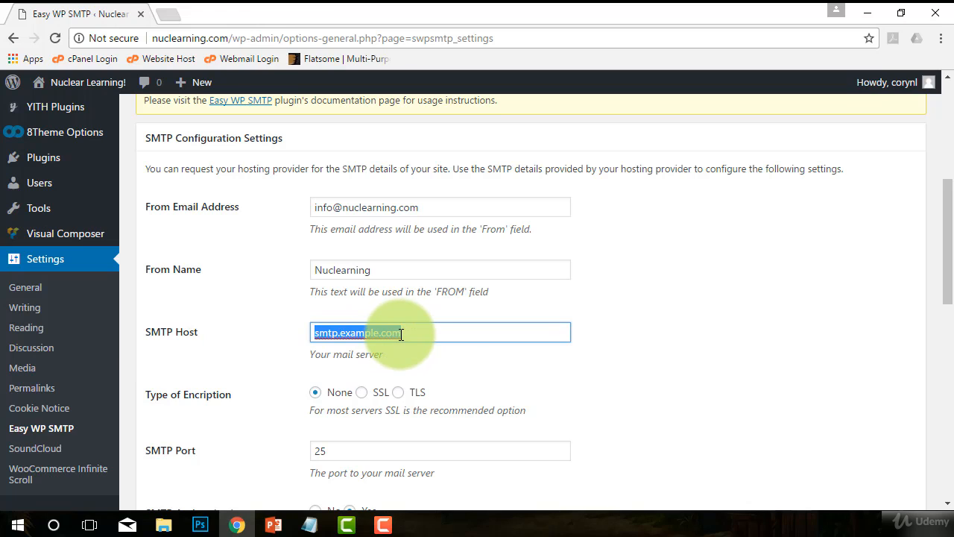
left_click(309, 524)
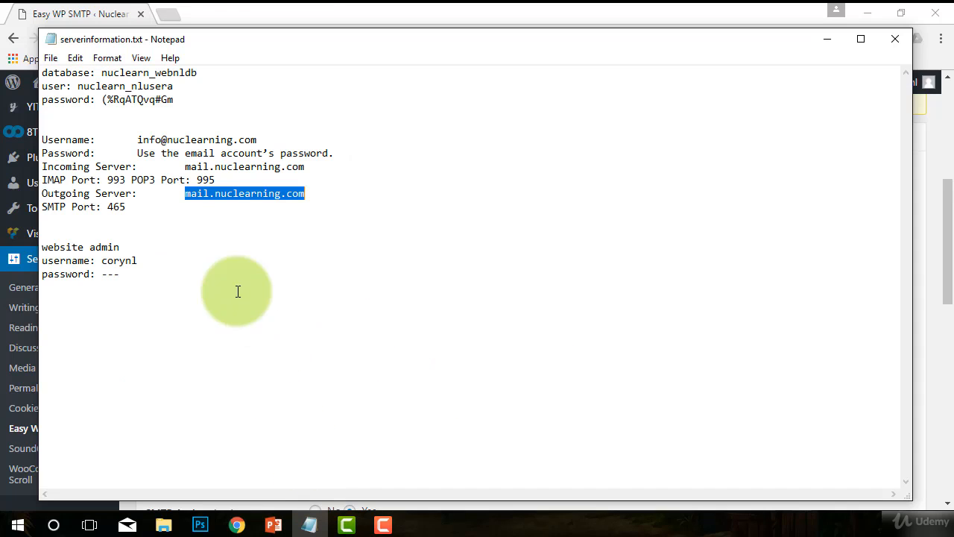
left_click(351, 16)
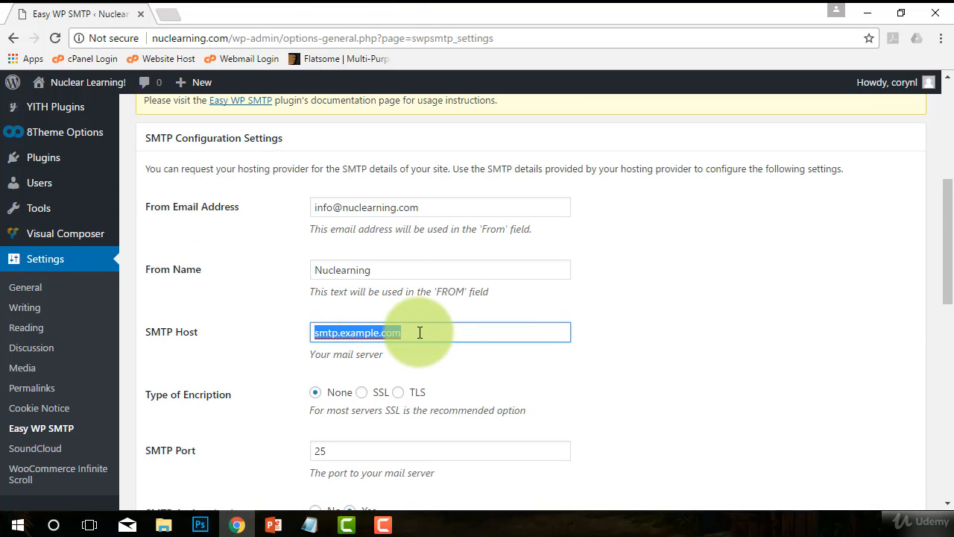
left_click_drag(404, 339, 0, 320)
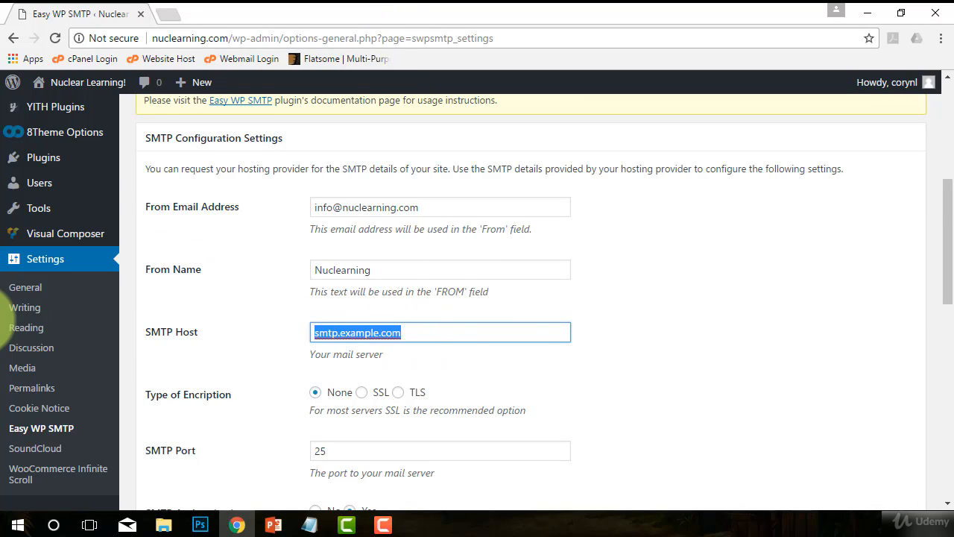
key("BackSpace")
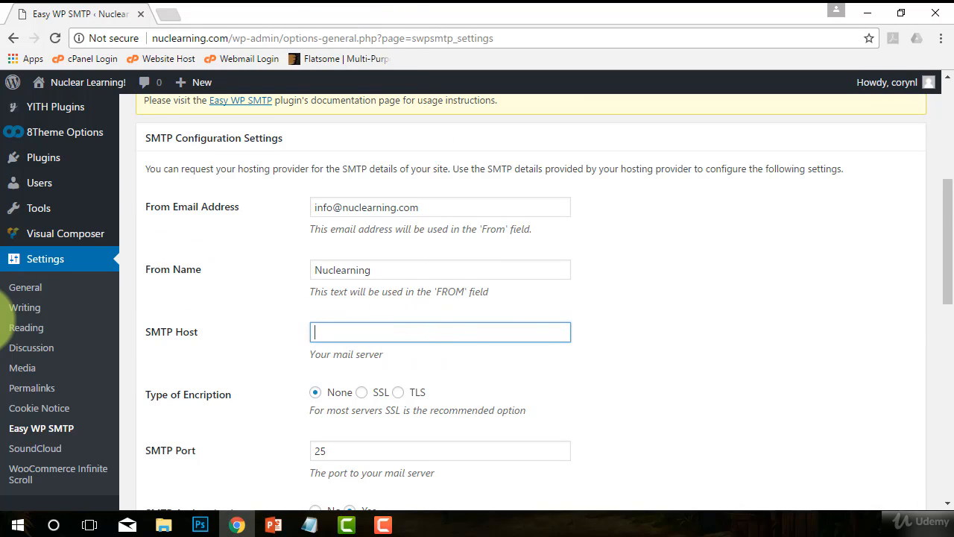
right_click(337, 326)
left_click(386, 206)
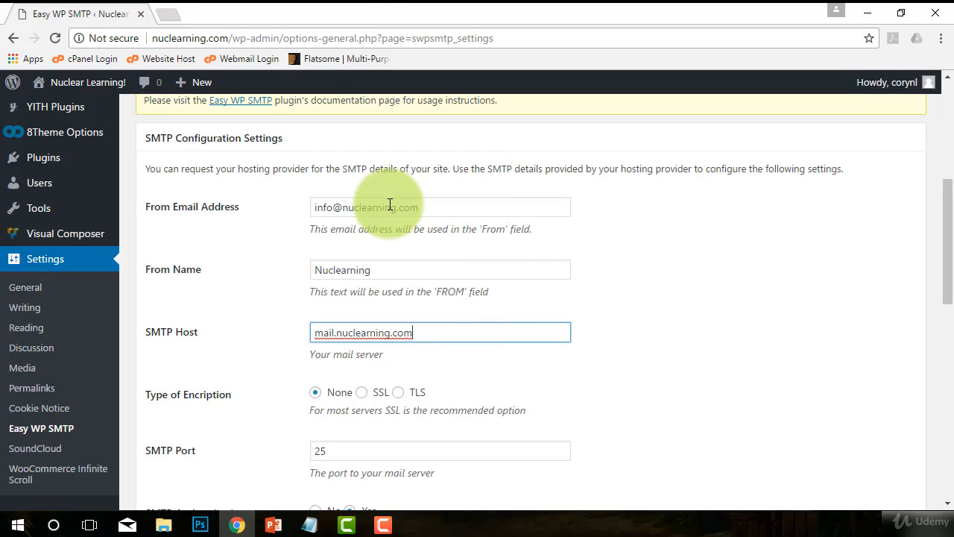
left_click(335, 403)
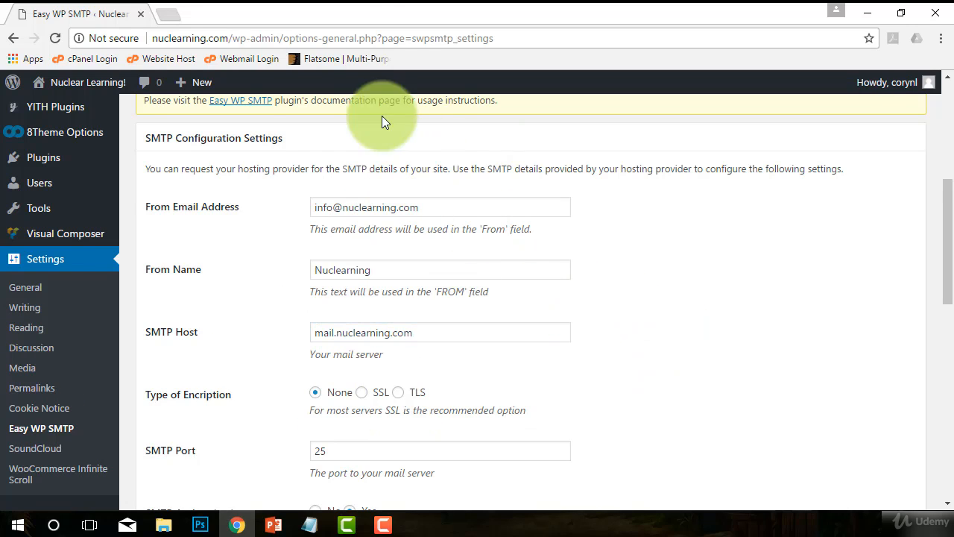
Step: Copy the SMTP port number 465 from the Notepad server notes, then return to Chrome
left_click(309, 524)
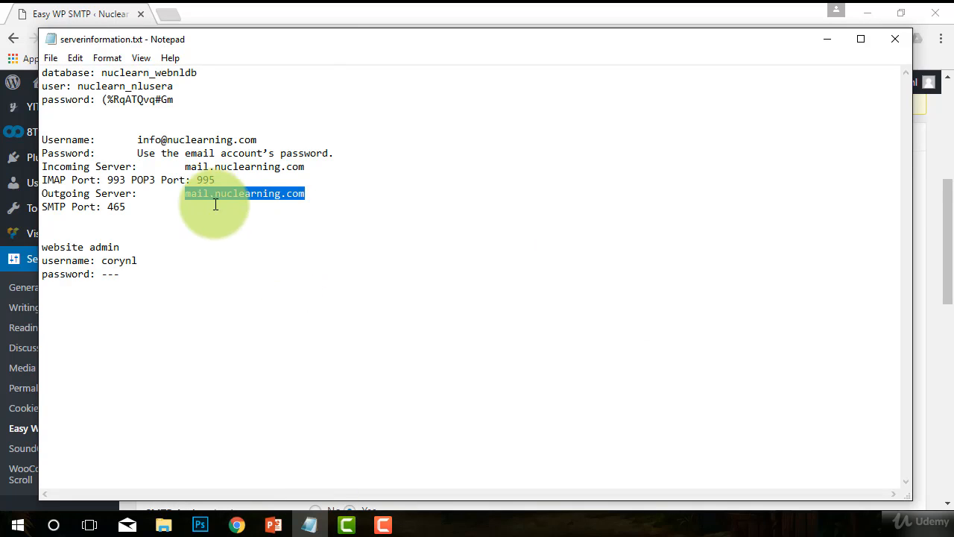
left_click(111, 194)
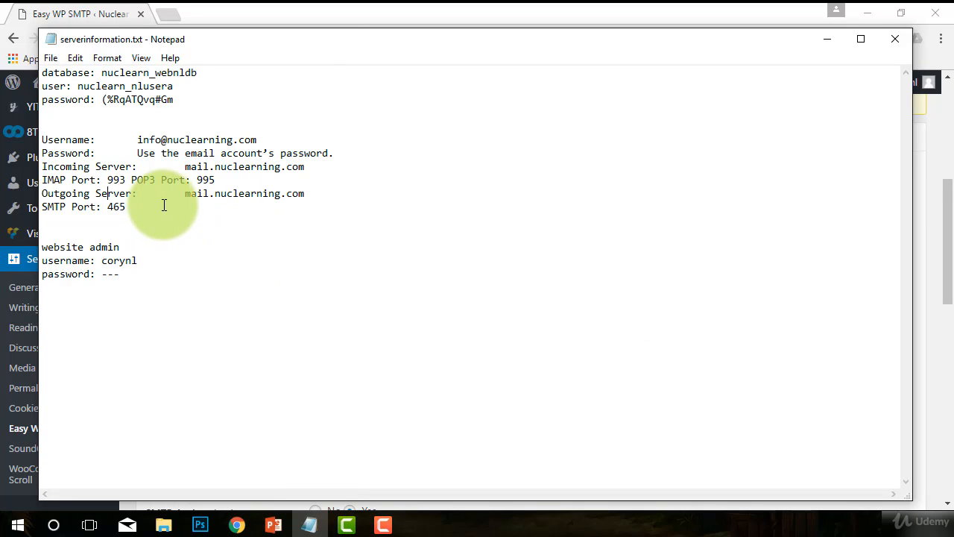
left_click(131, 205)
left_click_drag(131, 205, 109, 207)
left_click(184, 234)
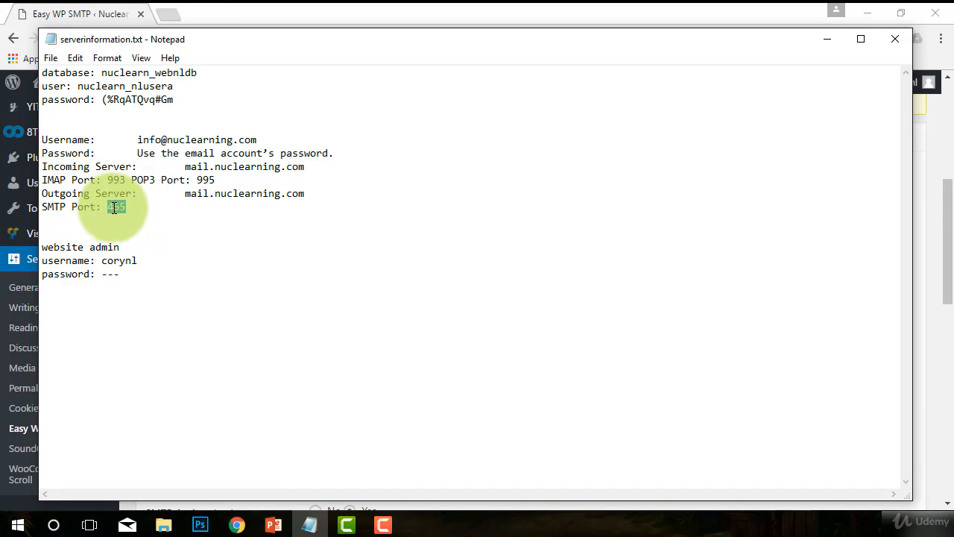
right_click(112, 208)
left_click(148, 255)
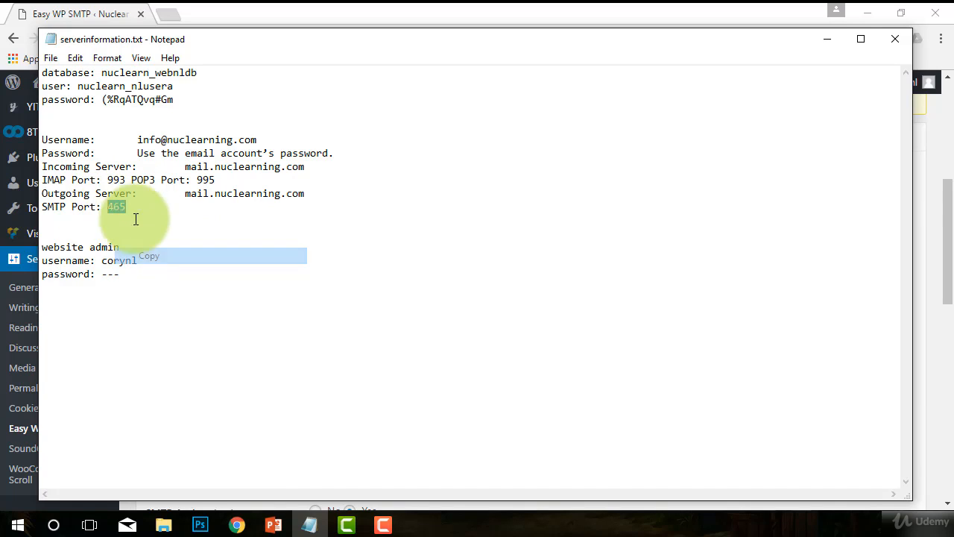
left_click(335, 14)
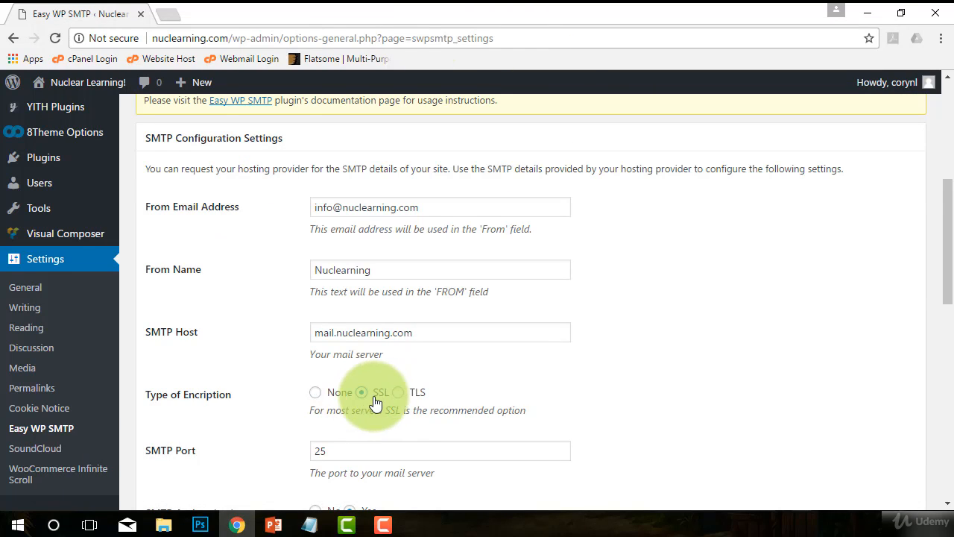
Step: Paste 465 over SMTP Port 25, then select the placeholder username 'yourusername'
scroll(350, 390, "down", 1)
left_click(328, 376)
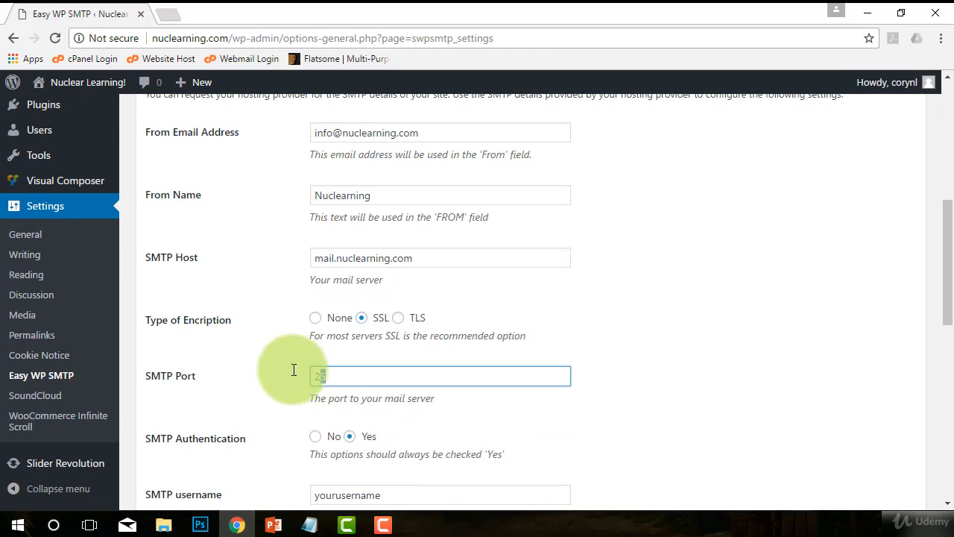
double_click(319, 377)
right_click(319, 377)
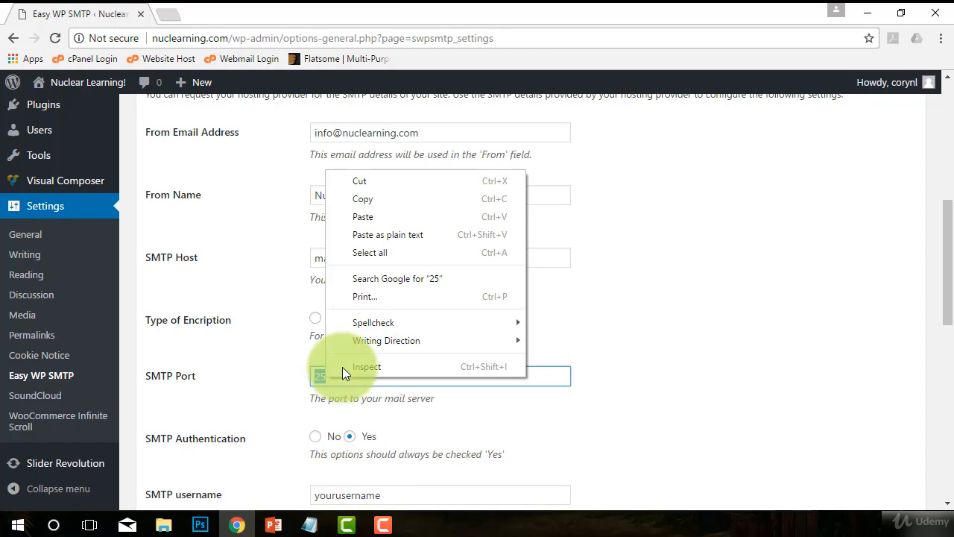
left_click(378, 216)
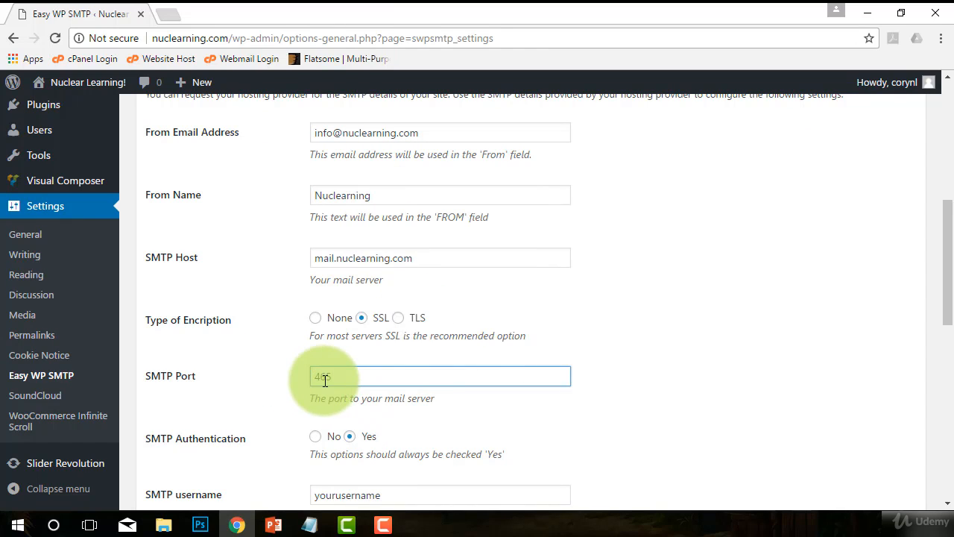
scroll(596, 384, "down", 1)
scroll(616, 369, "down", 1)
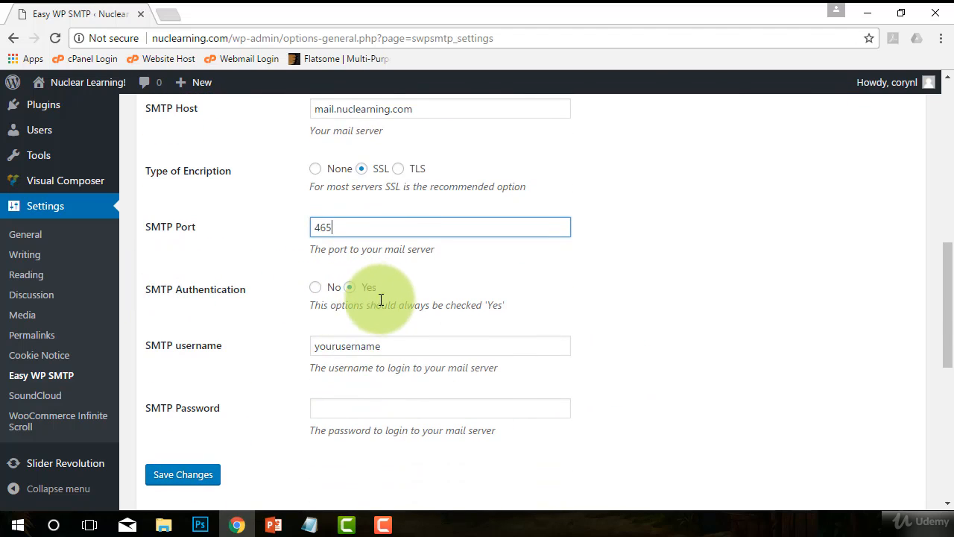
double_click(399, 355)
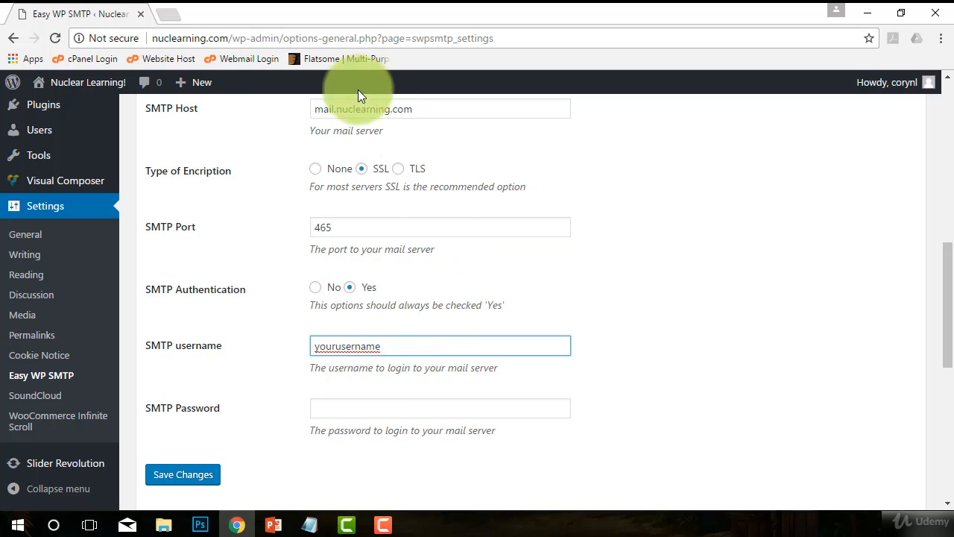
Step: Copy the Username address from the Notepad server notes into the SMTP username field
left_click(310, 525)
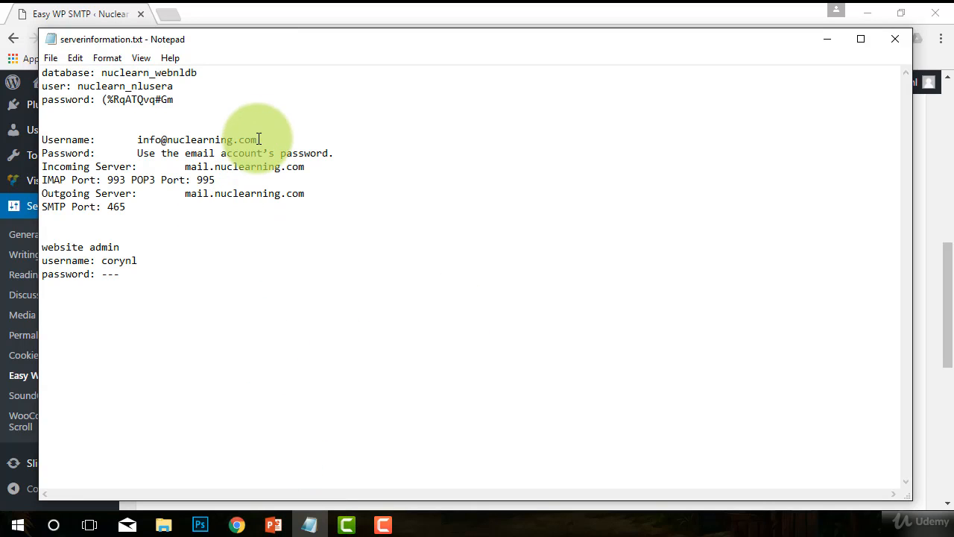
left_click_drag(258, 140, 138, 141)
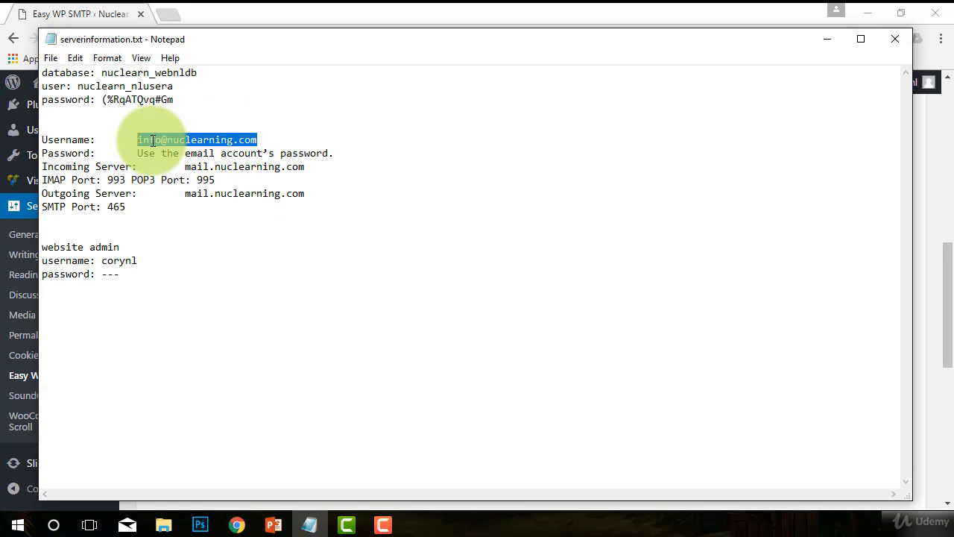
right_click(155, 139)
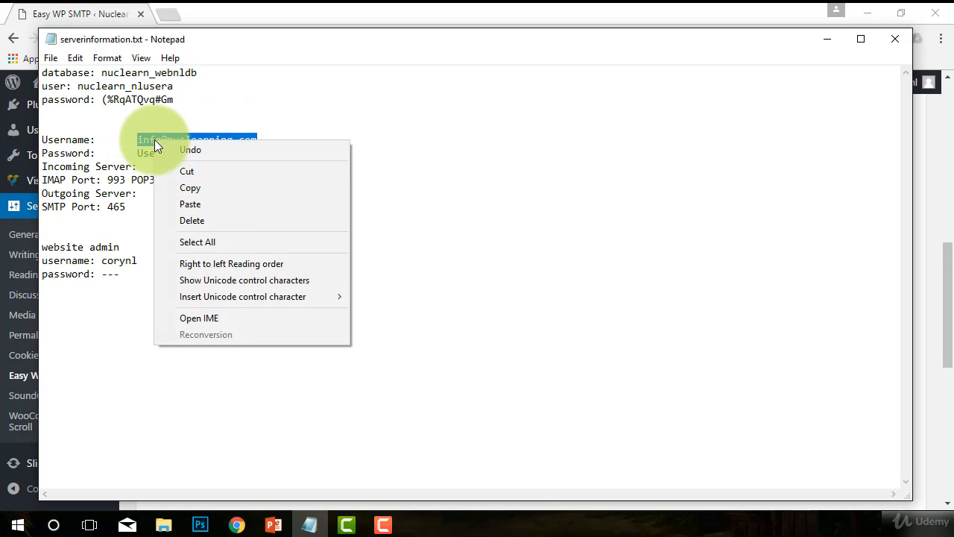
left_click(200, 187)
left_click(258, 5)
left_click_drag(406, 345, 260, 339)
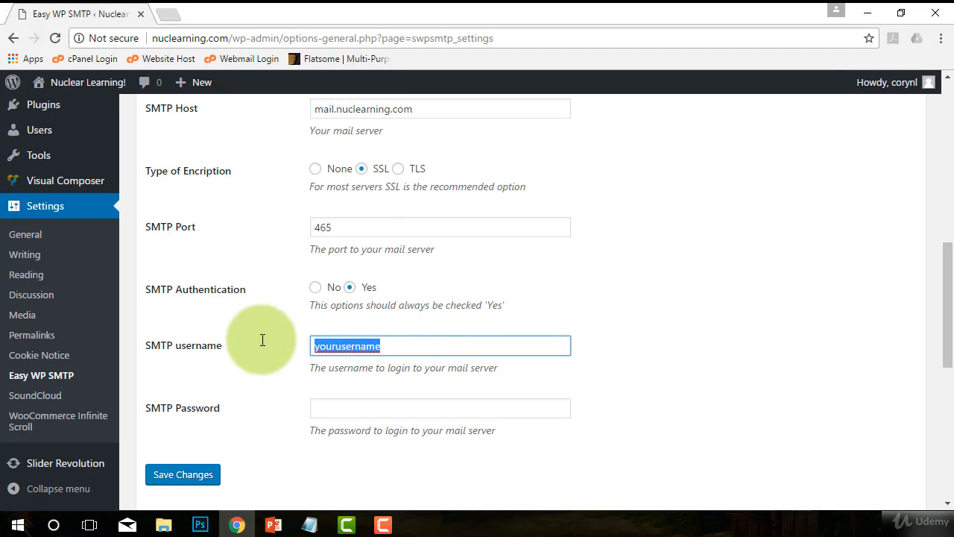
right_click(325, 347)
left_click(361, 309)
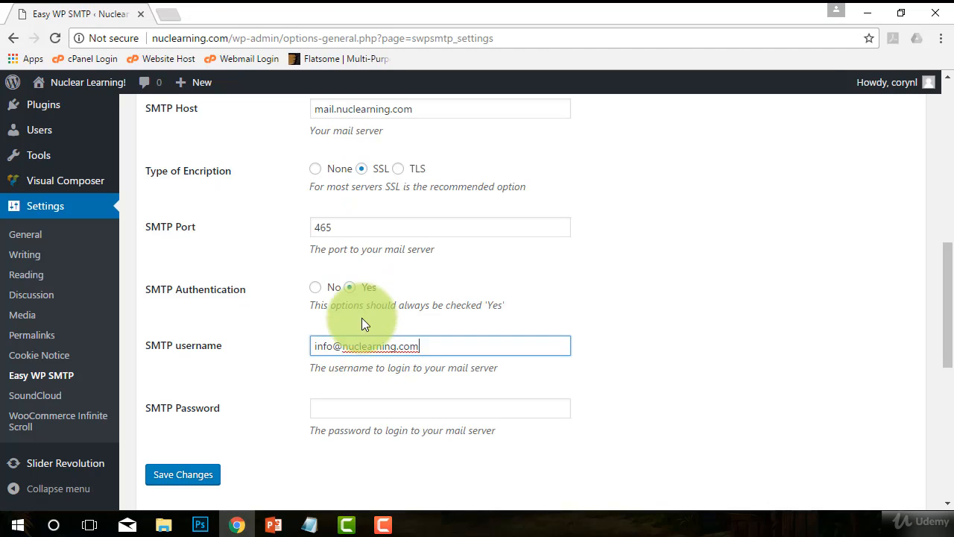
Step: Read the password instruction in the notes, then begin entering the SMTP password
left_click(348, 411)
left_click(310, 524)
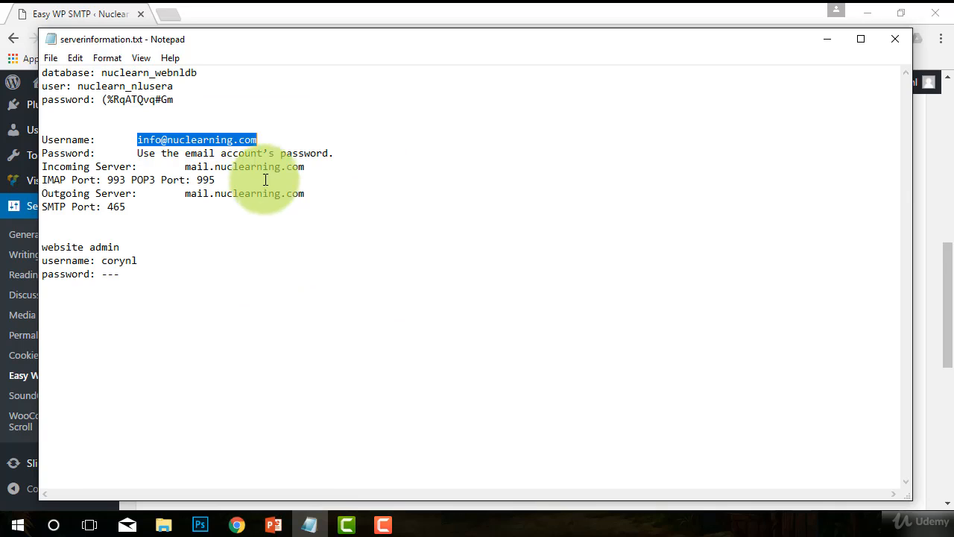
left_click(154, 154)
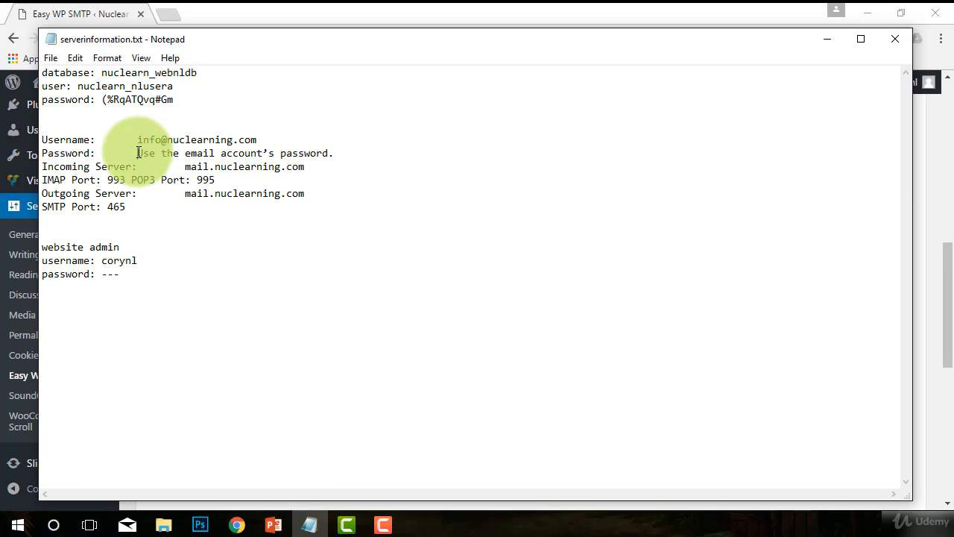
left_click_drag(138, 154, 335, 154)
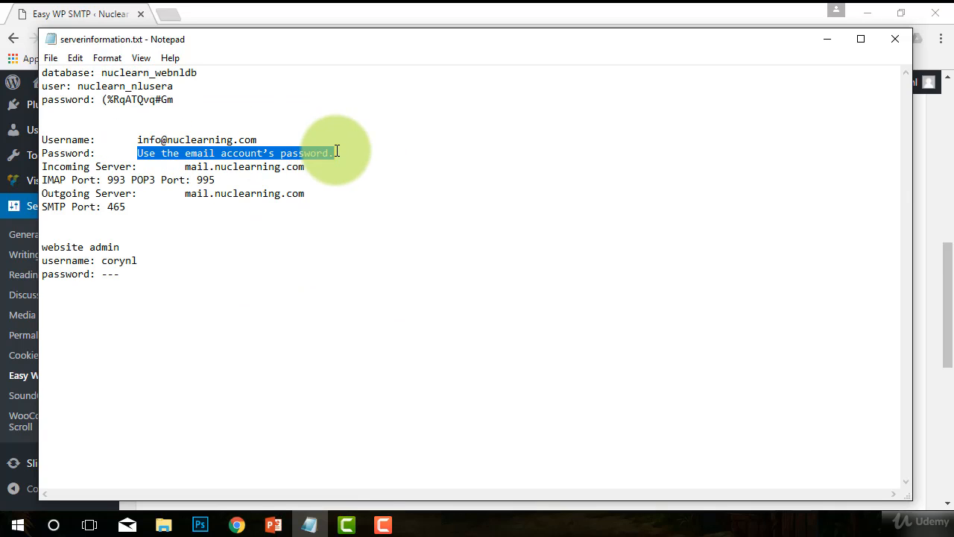
left_click(307, 3)
left_click(357, 403)
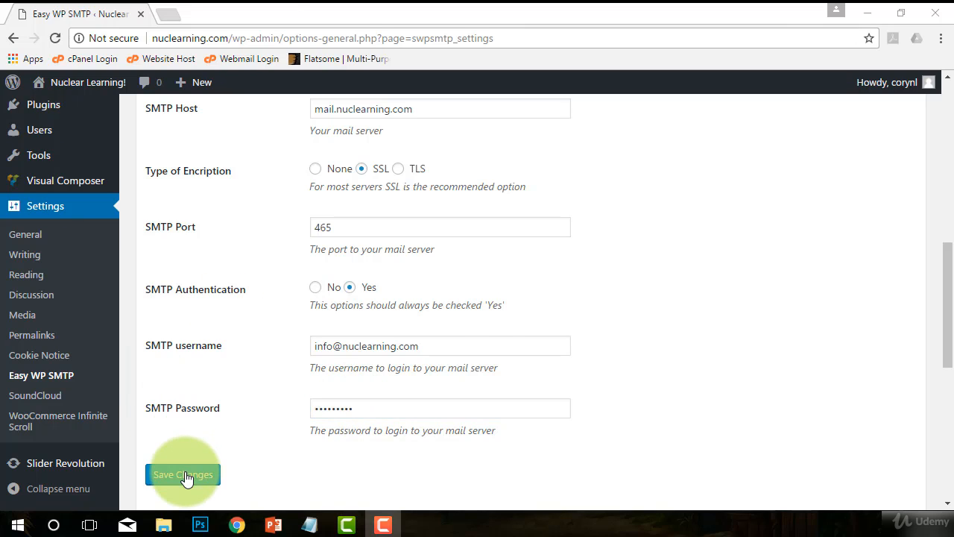
Step: Save the Easy WP SMTP settings and move down to the Testing And Debugging section
left_click(186, 478)
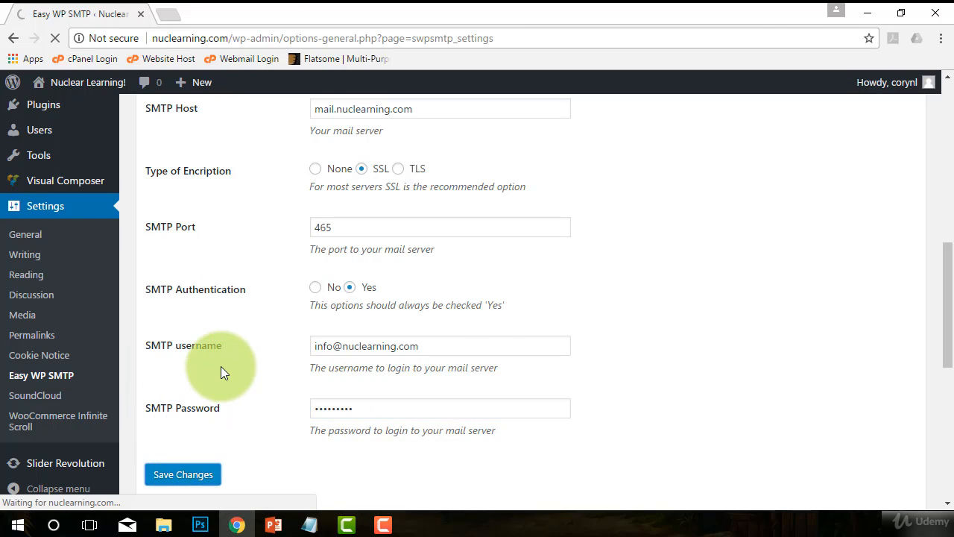
scroll(221, 366, "down", 1)
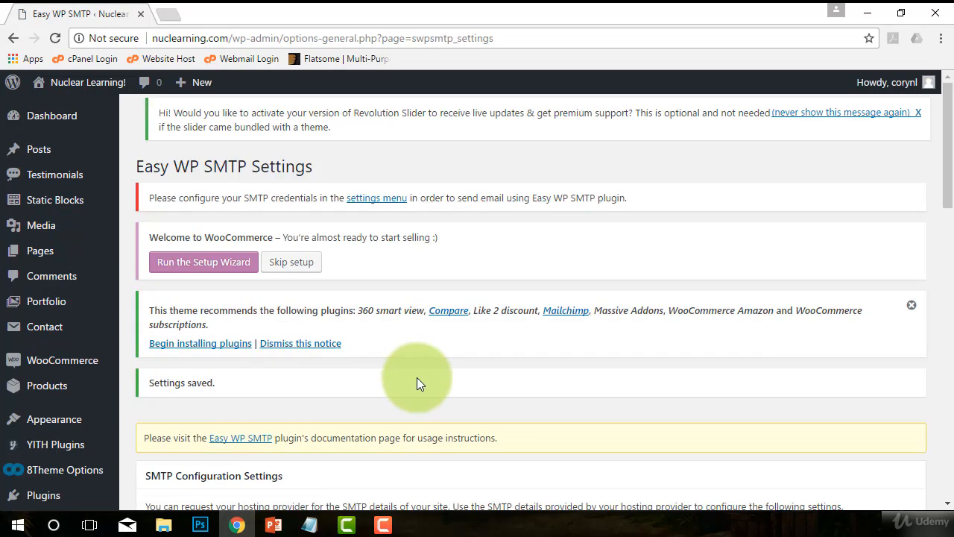
scroll(415, 382, "down", 5)
scroll(419, 378, "down", 8)
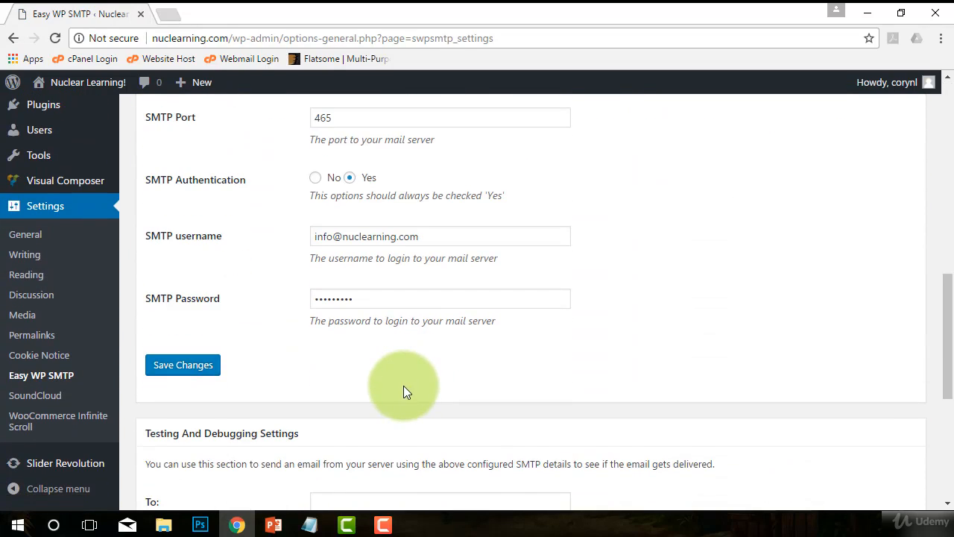
Step: Send a test email to the site's address with subject and message 'Test'; it returns 'SMTP connect() failed.'
left_click(334, 197)
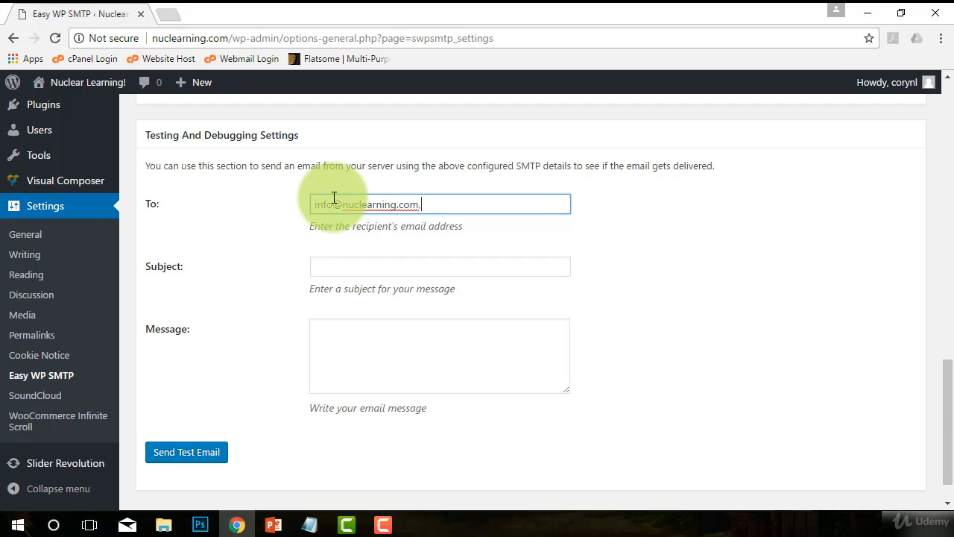
key("Tab")
type("Test")
key("Tab")
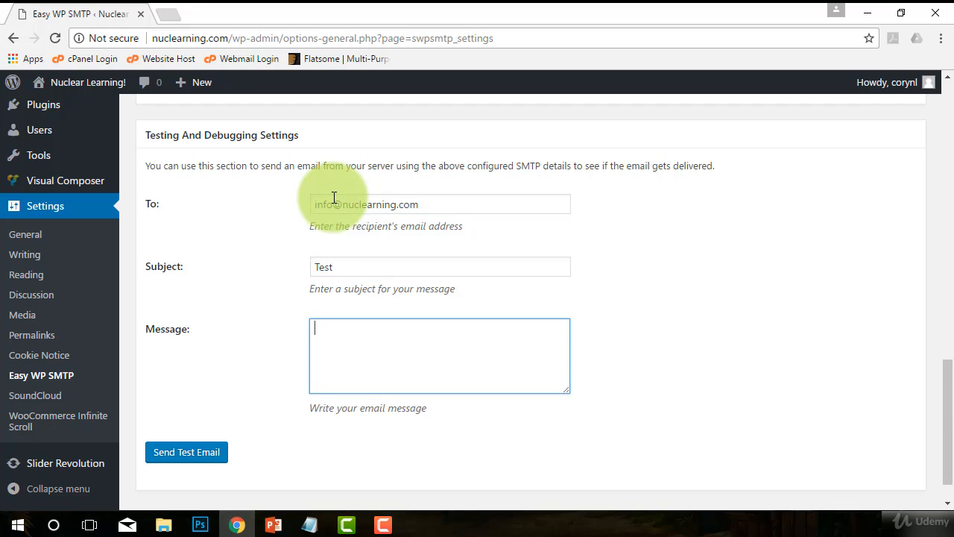
left_click(184, 459)
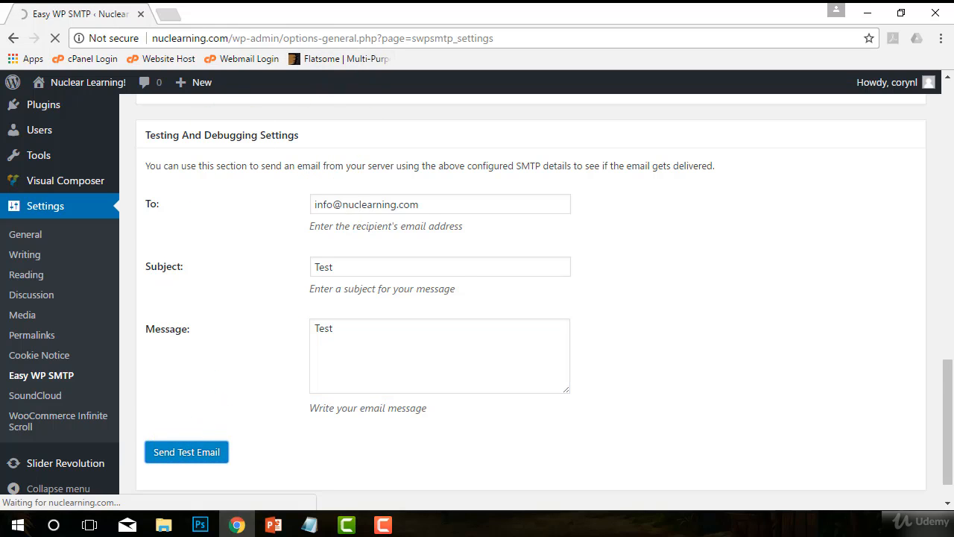
scroll(484, 313, "down", 3)
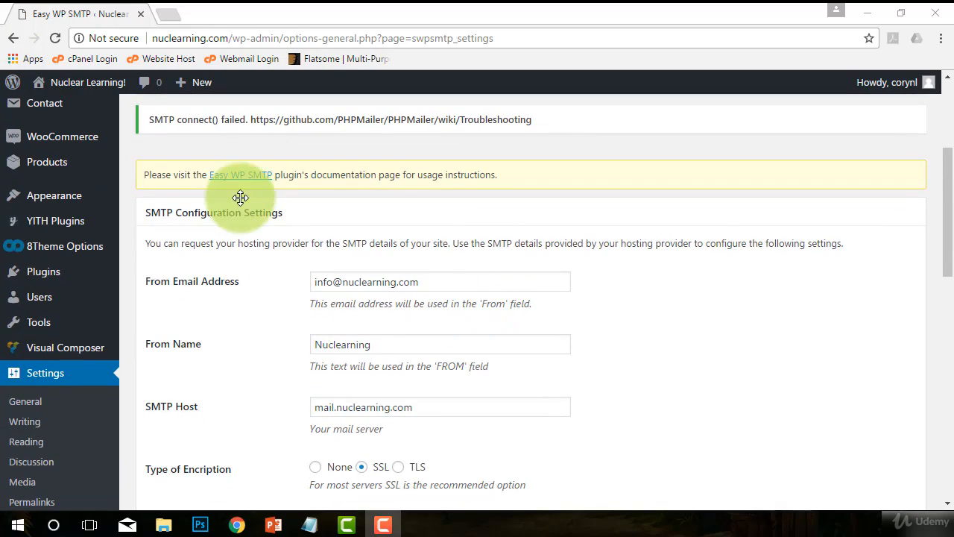
scroll(242, 195, "up", 1)
left_click_drag(151, 194, 559, 192)
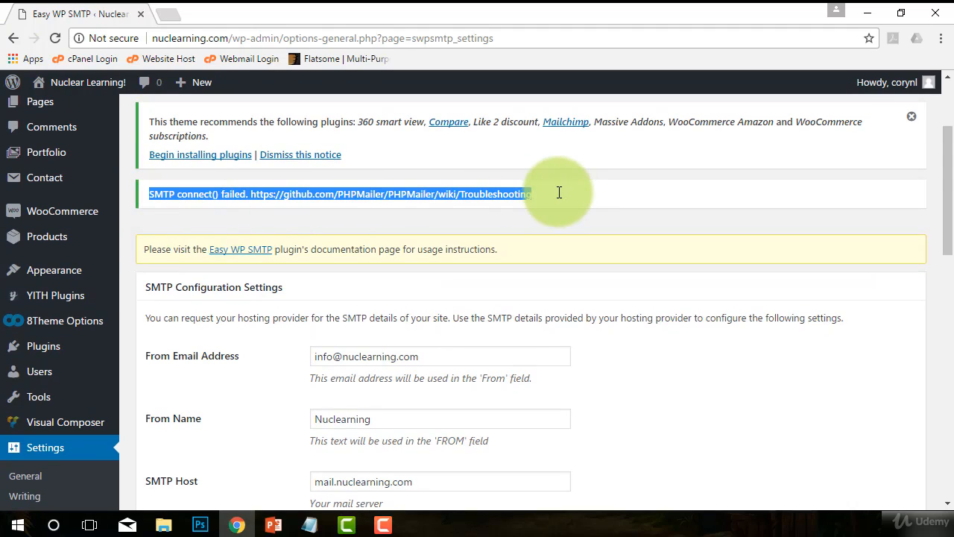
Step: Retype the SMTP password and save the settings again
scroll(373, 305, "up", 2)
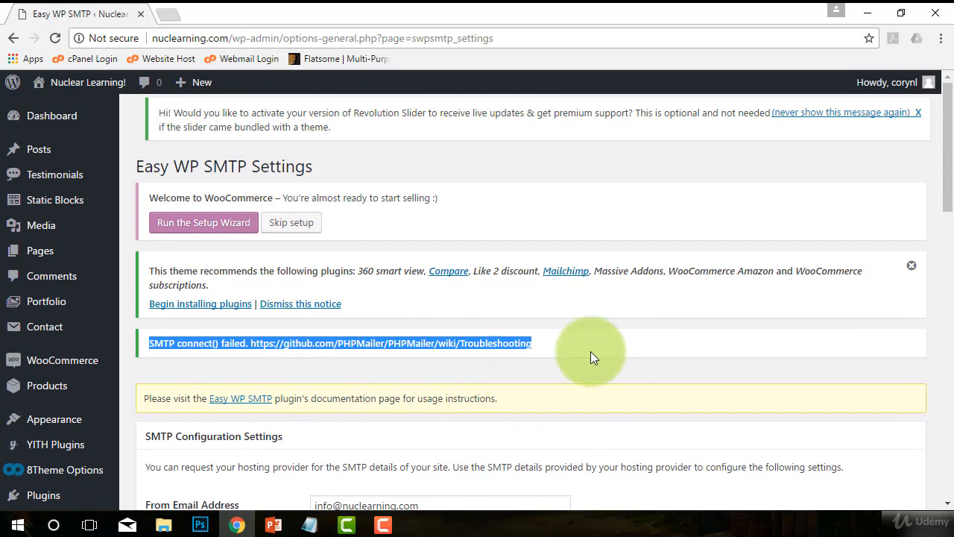
scroll(462, 381, "down", 1)
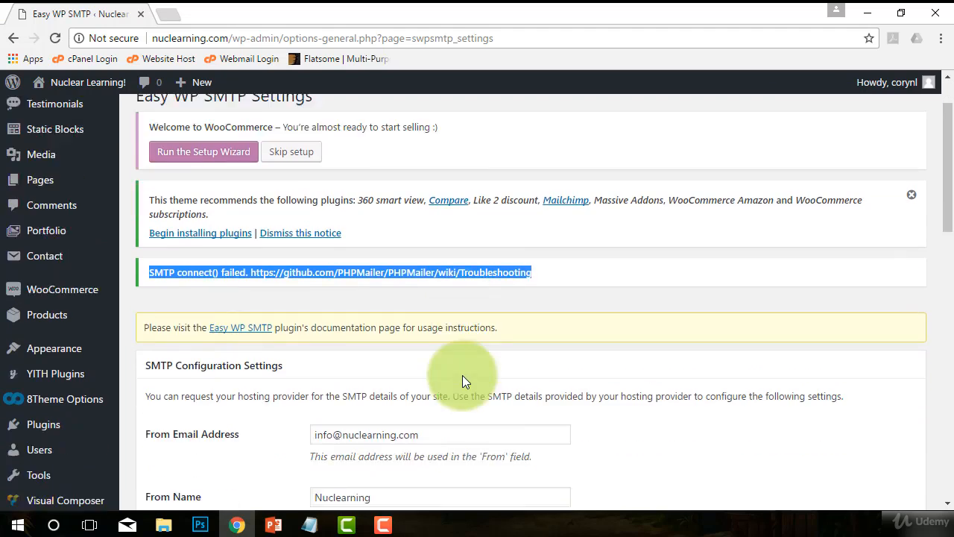
scroll(462, 374, "down", 3)
scroll(85, 187, "up", 3)
scroll(104, 161, "down", 3)
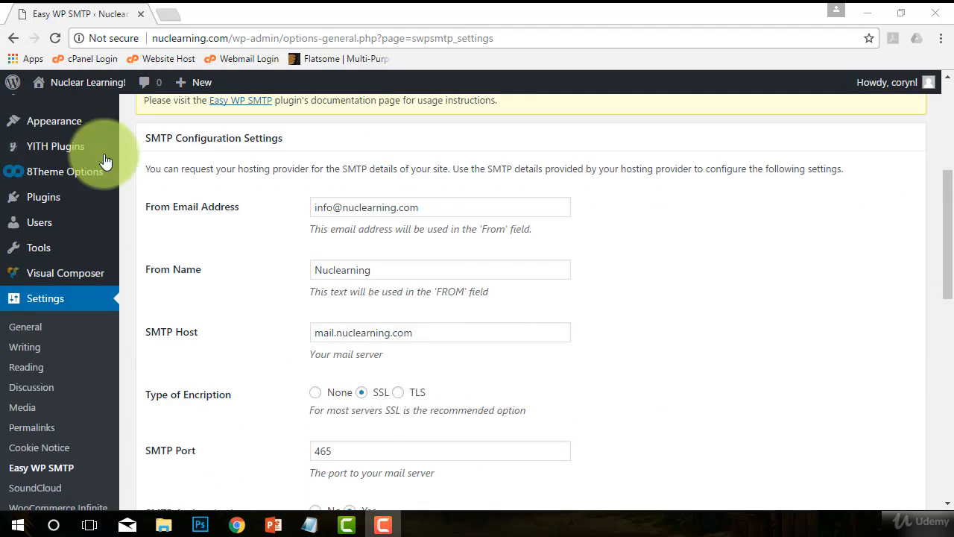
scroll(499, 295, "down", 3)
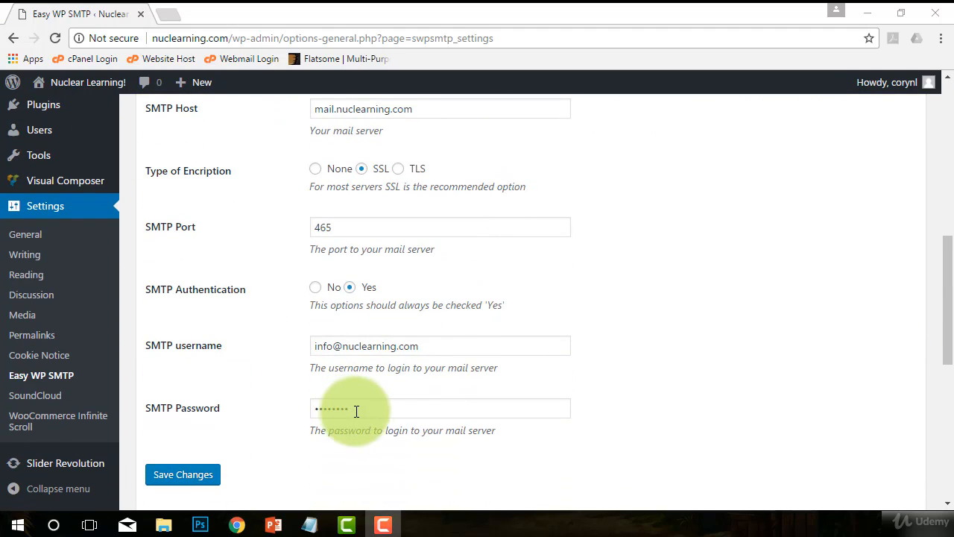
double_click(356, 411)
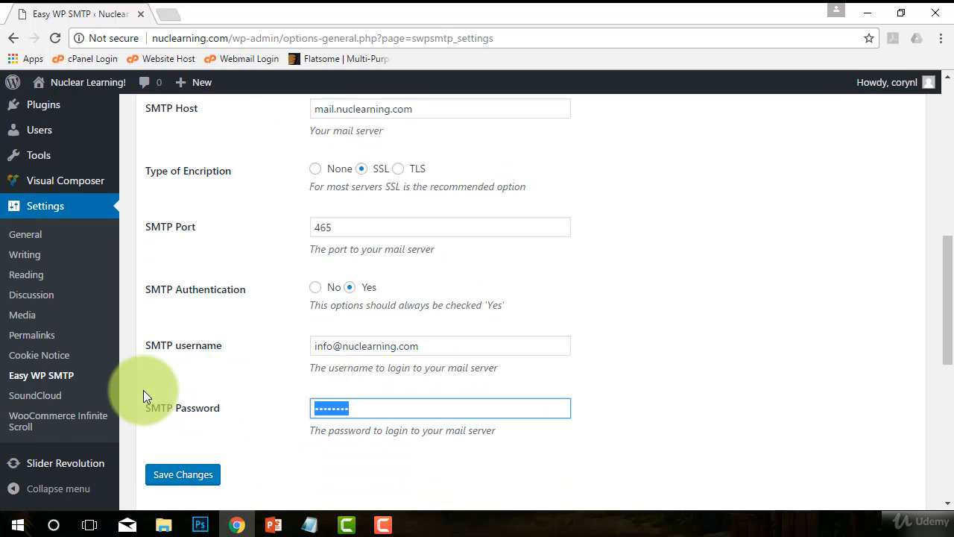
type("•••••")
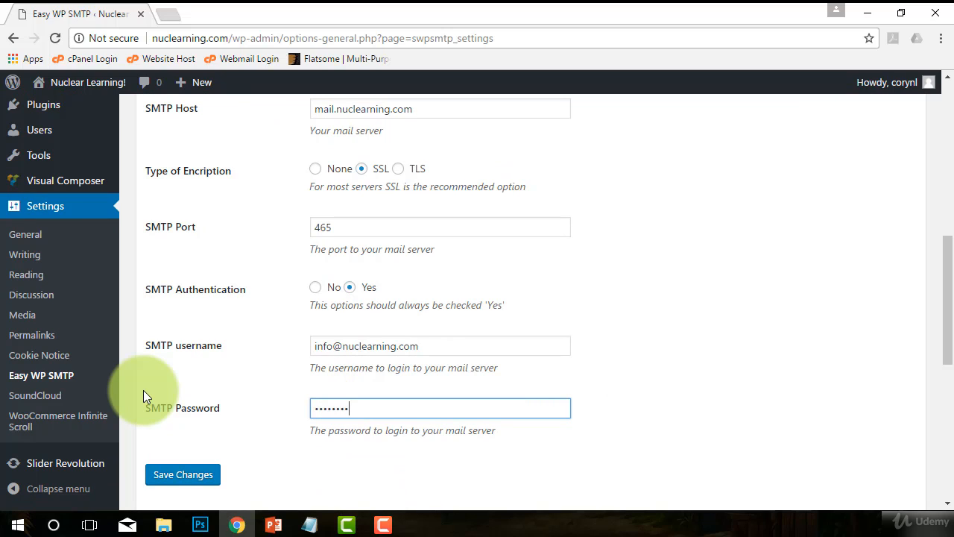
left_click(166, 477)
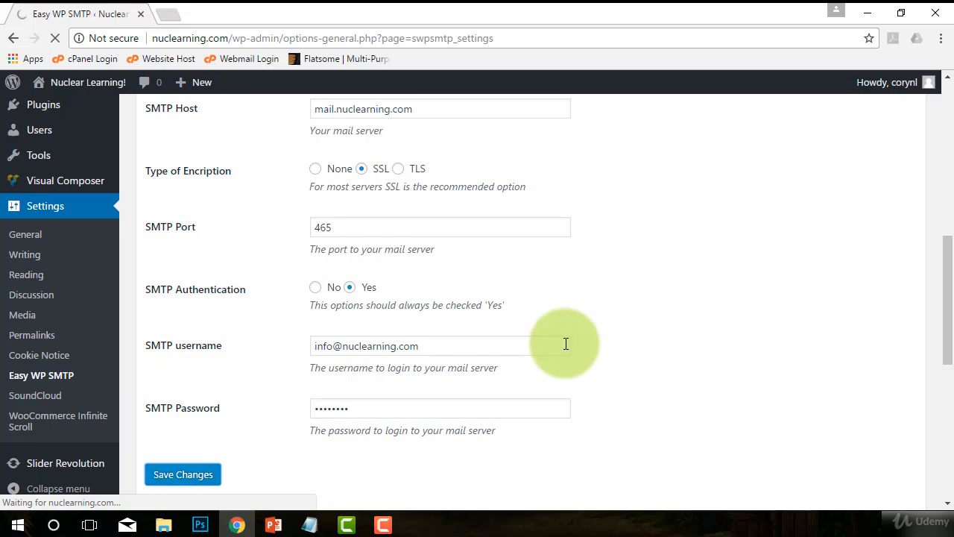
Step: Resend the test email and highlight the 'Test mail was sent' confirmation
scroll(559, 332, "down", 10)
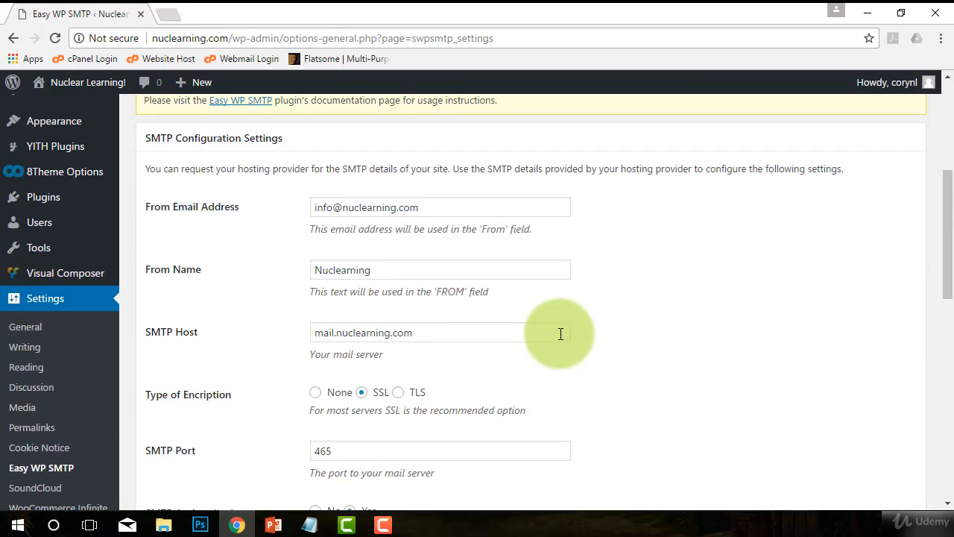
scroll(337, 372, "down", 4)
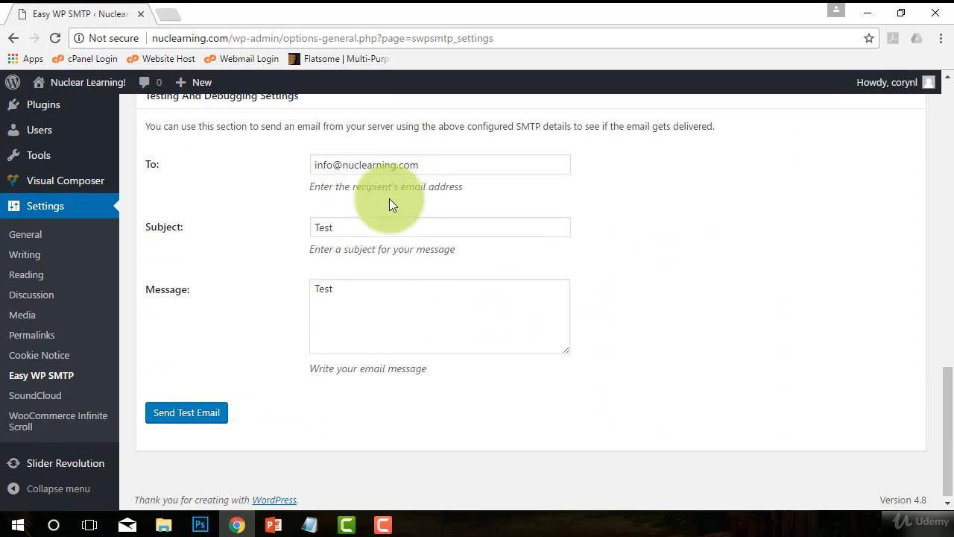
left_click(167, 419)
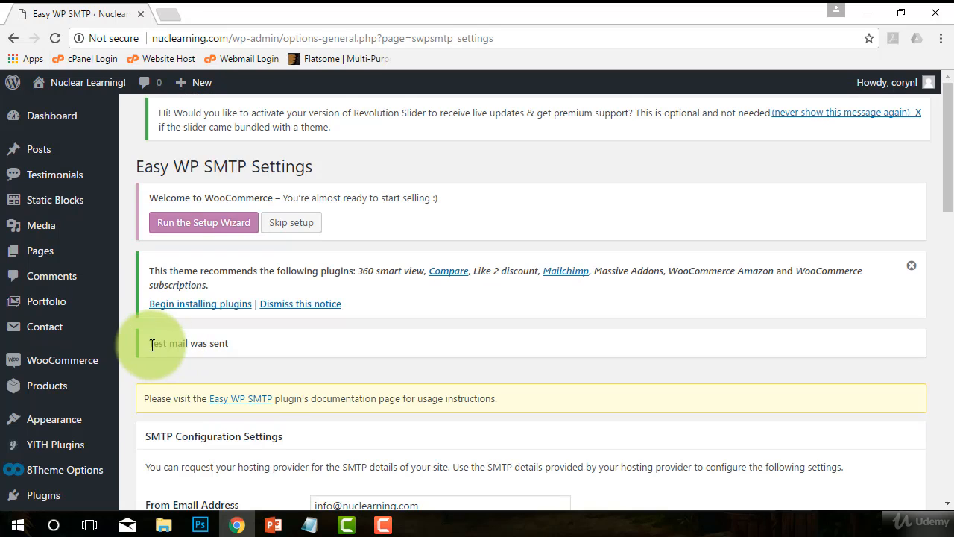
left_click_drag(148, 343, 271, 323)
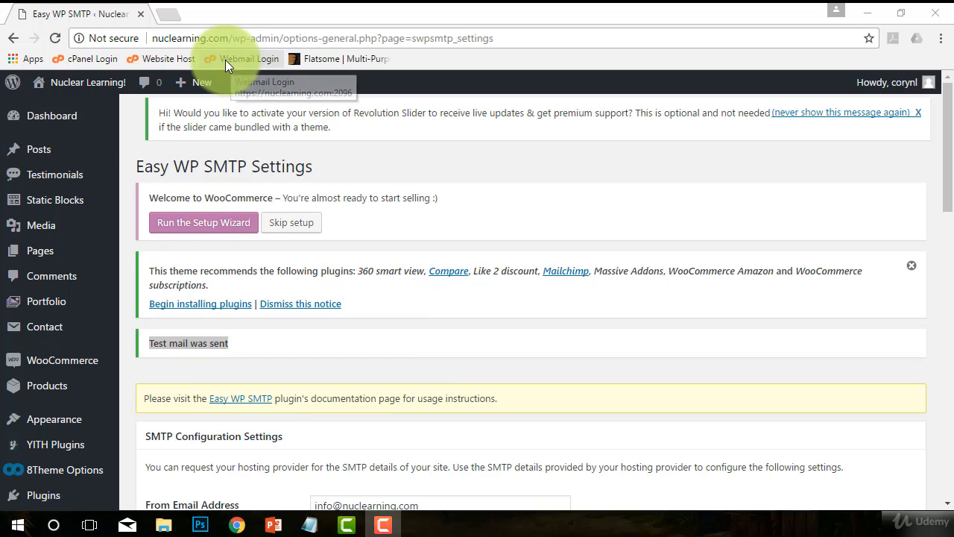
Step: Load the Webmail Login bookmark in a new browser tab
left_click(225, 60)
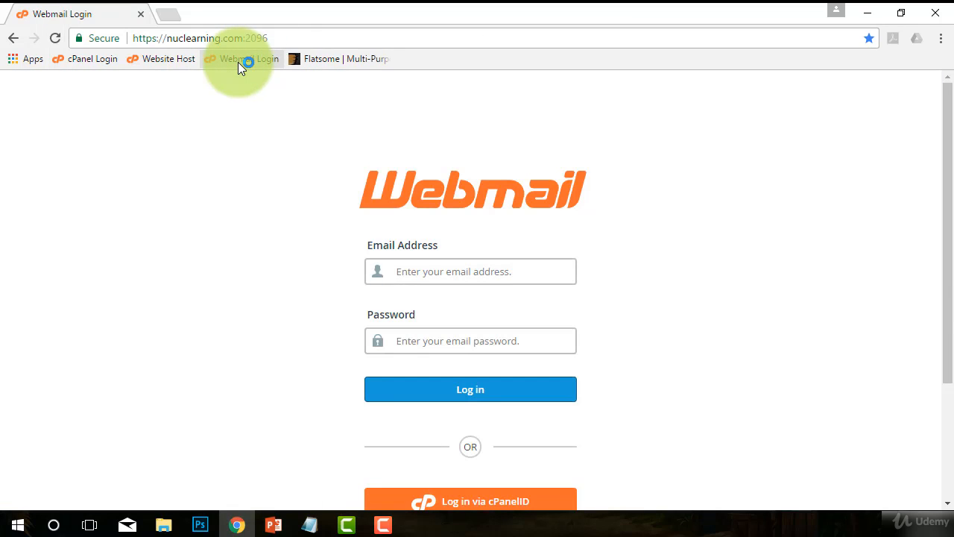
left_click(13, 39)
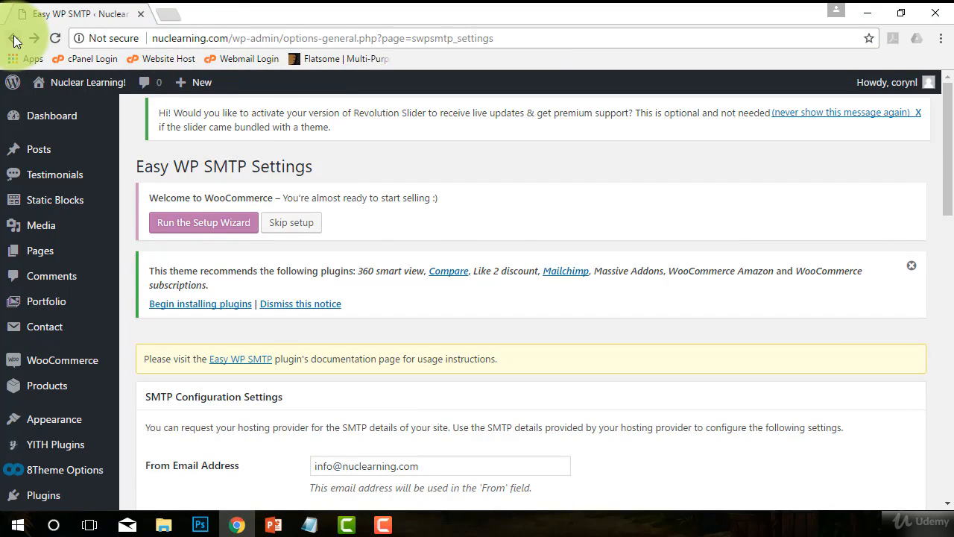
left_click(167, 13)
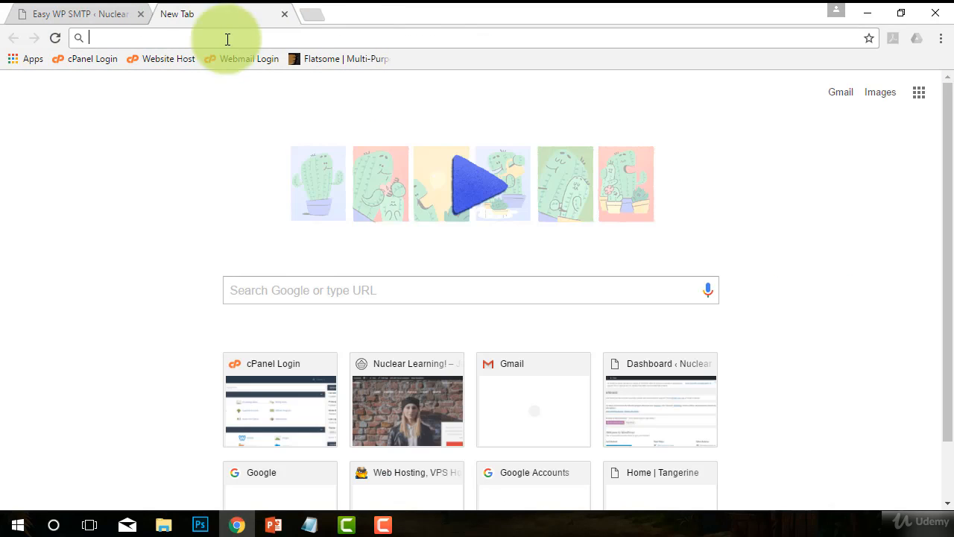
left_click(255, 61)
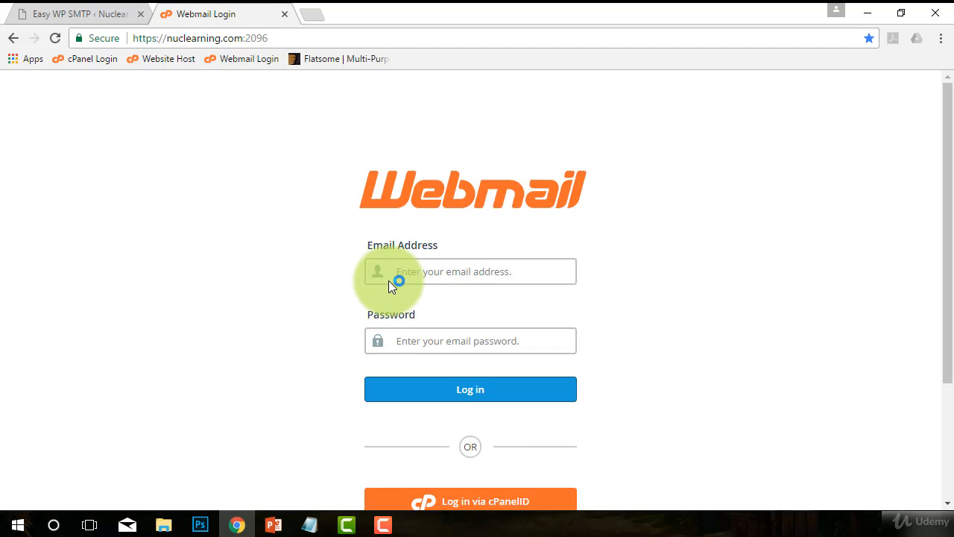
Step: Log into cPanel Webmail with the site's mail address and its password
key("Down")
key("Tab")
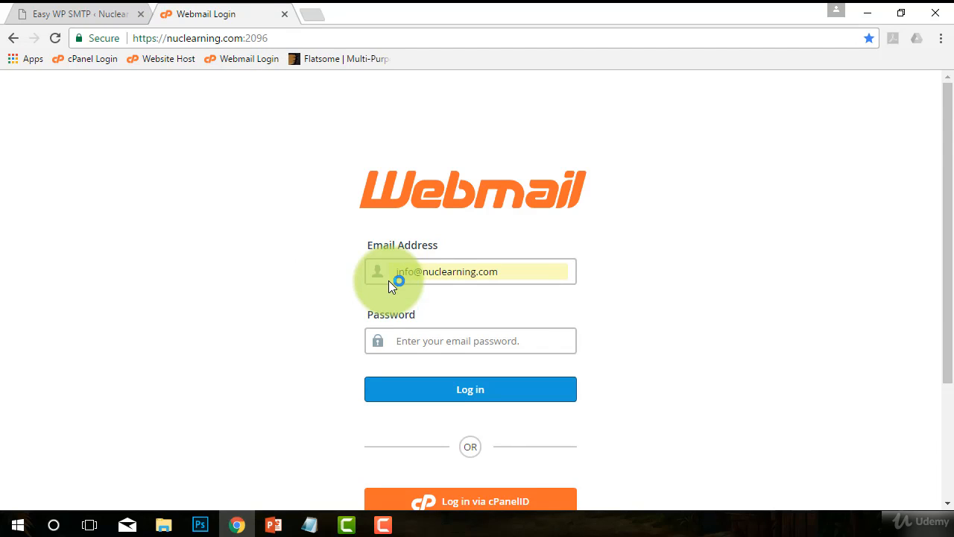
type("********")
key("Return")
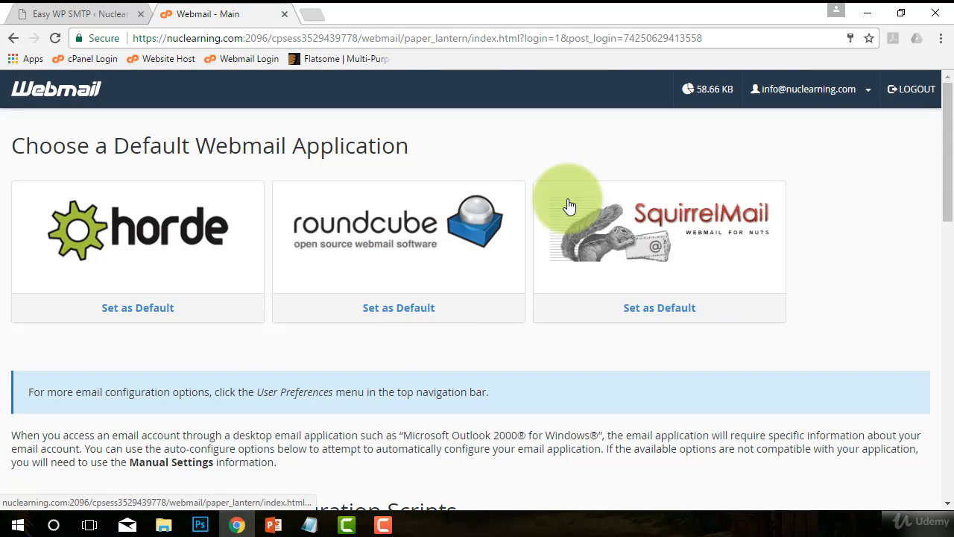
Step: Open Horde and sort the inbox by date, newest first
left_click(199, 239)
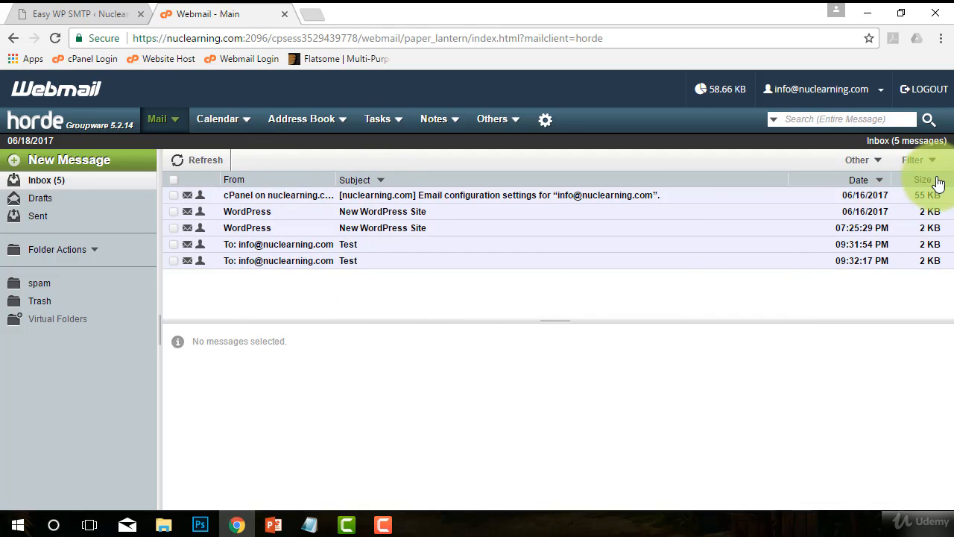
left_click(882, 188)
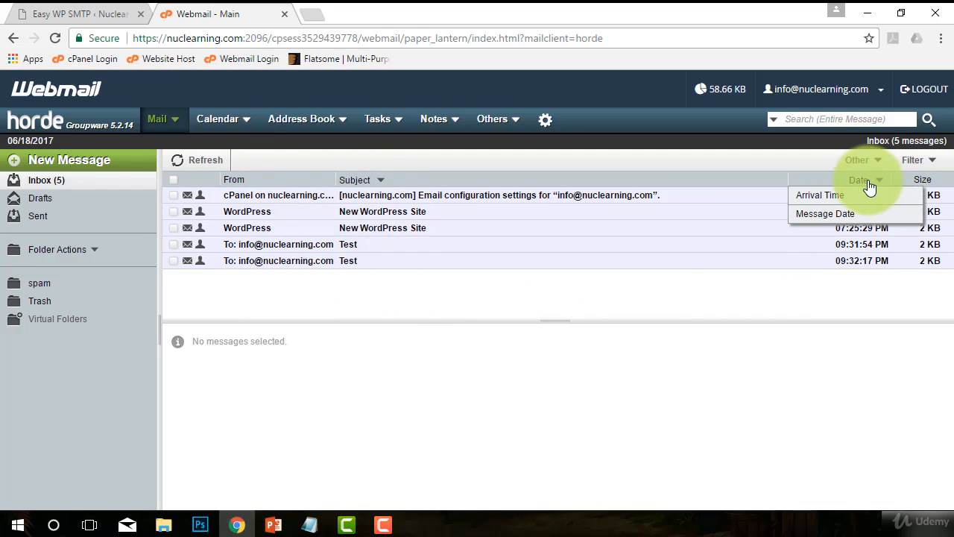
left_click(859, 181)
left_click(858, 181)
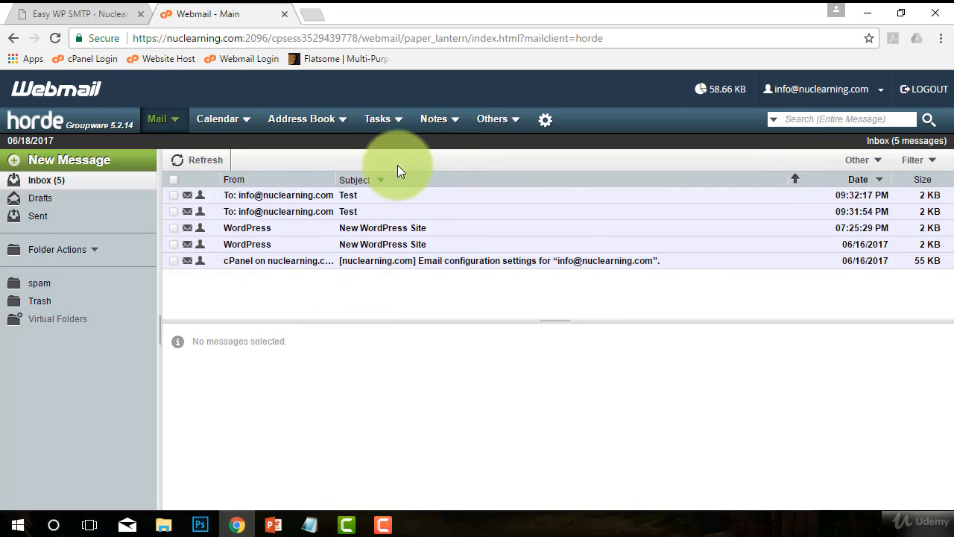
Step: Open the latest 'Test' message to confirm it came from Nuclearning, then close it
left_click(316, 199)
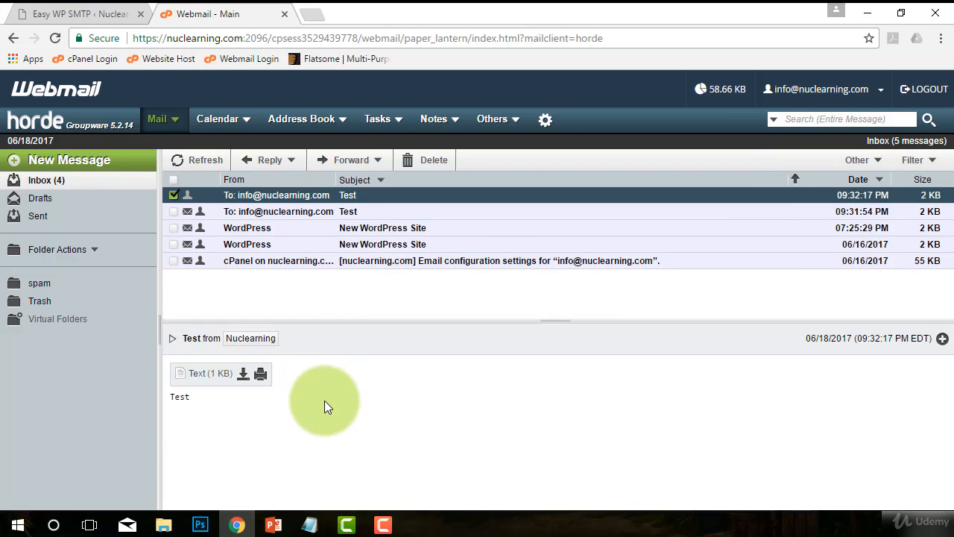
left_click_drag(165, 403, 210, 398)
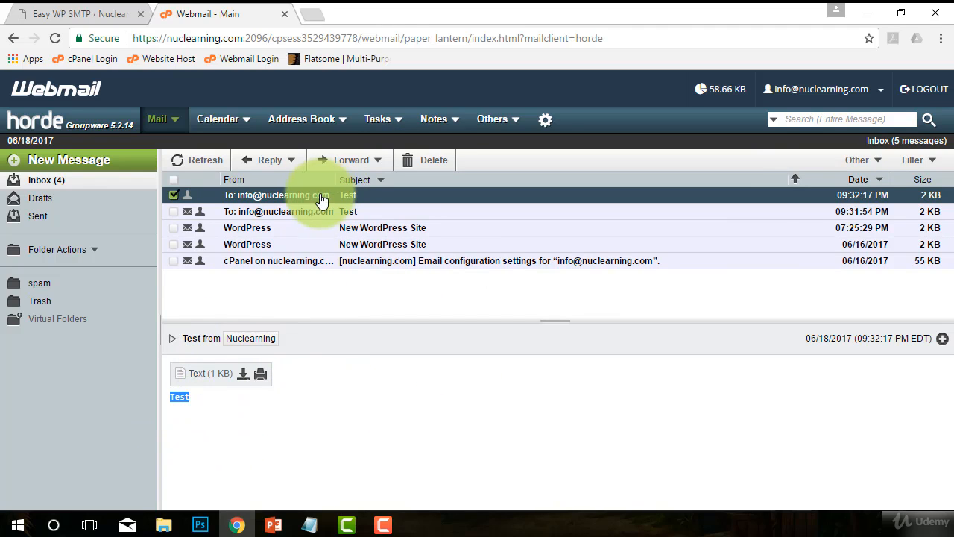
double_click(298, 198)
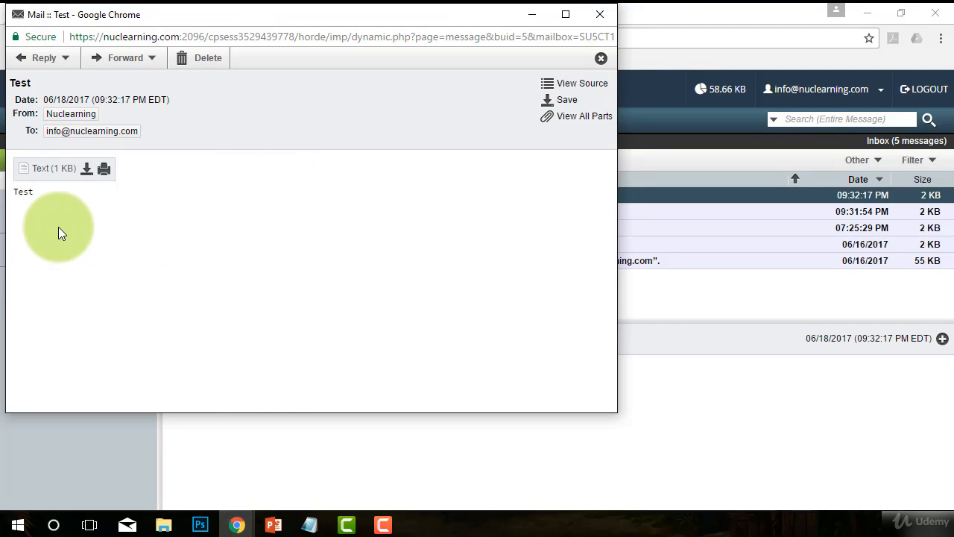
left_click(90, 117)
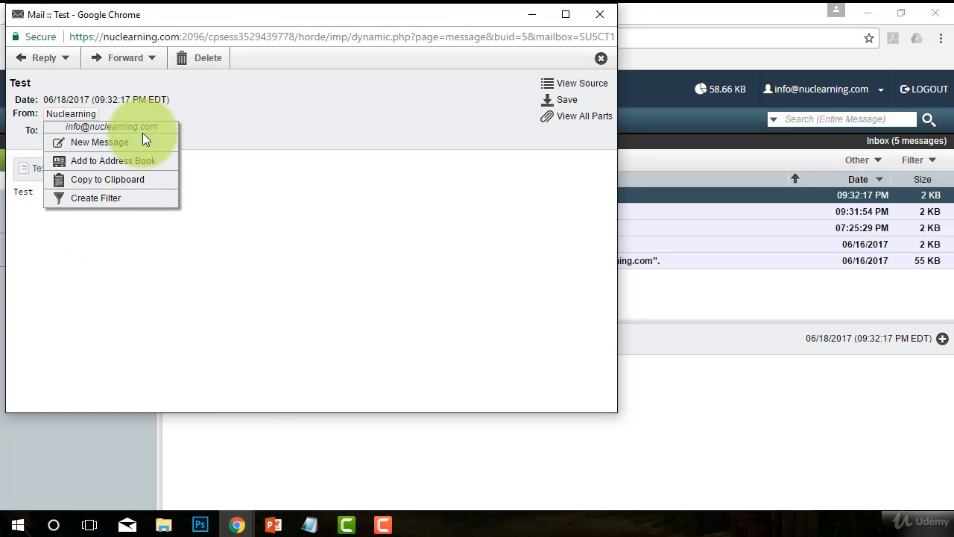
left_click(476, 251)
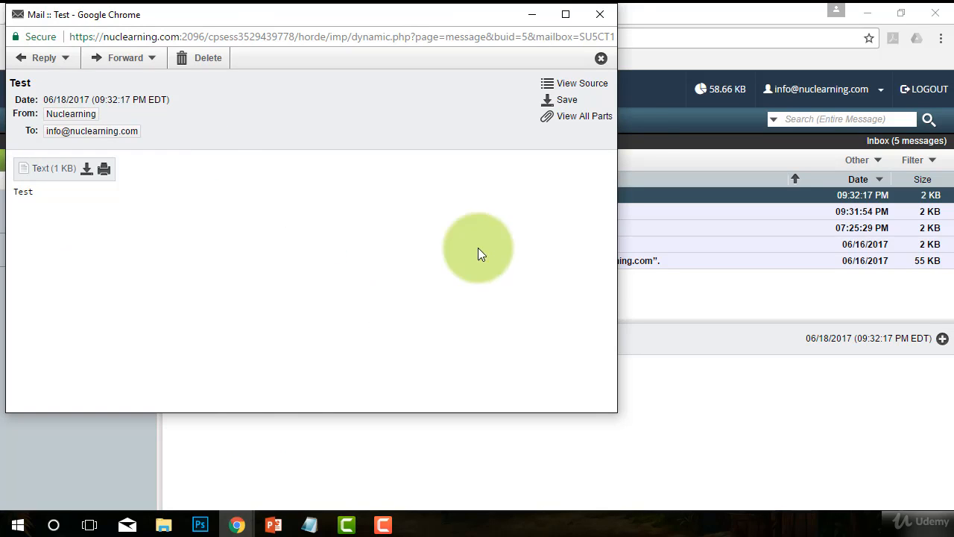
left_click(601, 15)
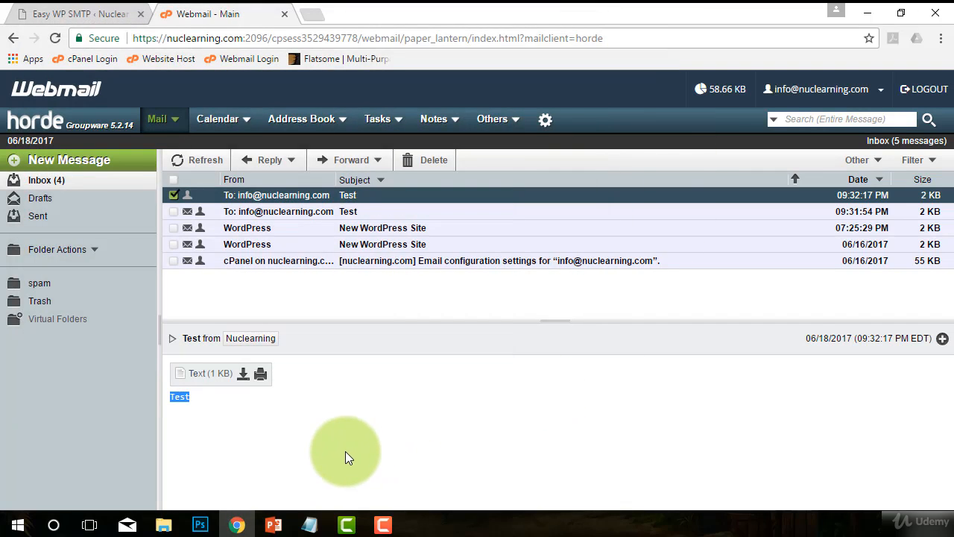
Step: Back in Easy WP SMTP, check the test email recipient address
left_click(105, 7)
scroll(367, 300, "down", 1)
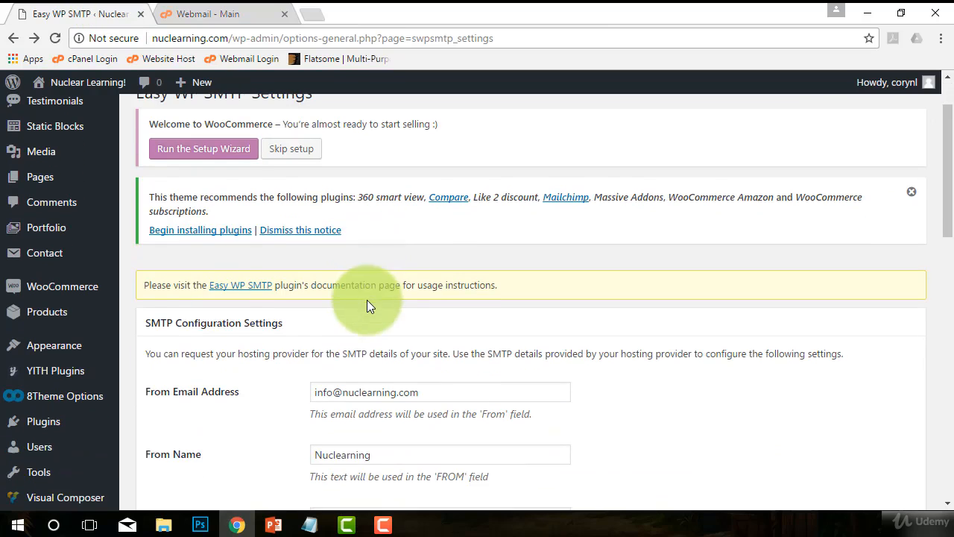
scroll(368, 300, "up", 1)
scroll(382, 327, "down", 3)
scroll(382, 326, "down", 9)
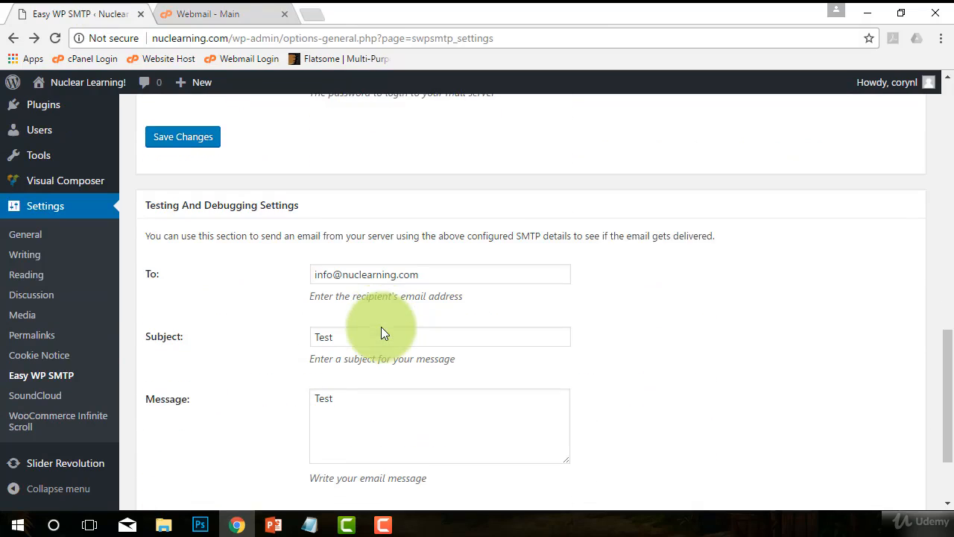
left_click_drag(447, 200, 289, 196)
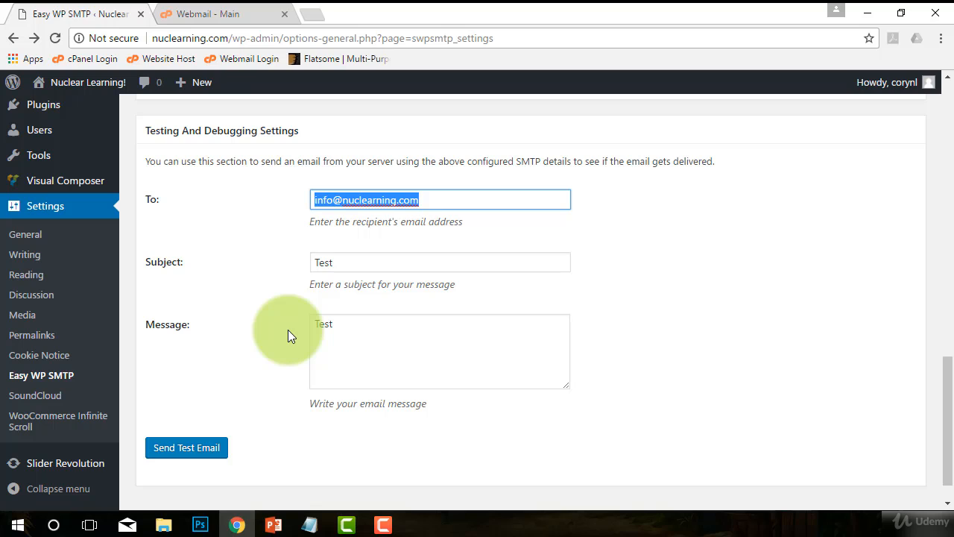
left_click(336, 198)
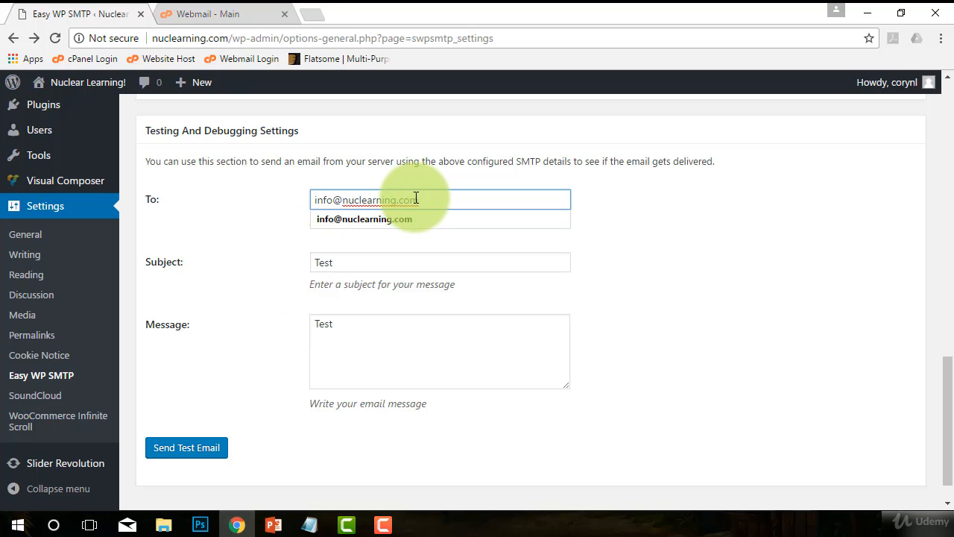
left_click(241, 211)
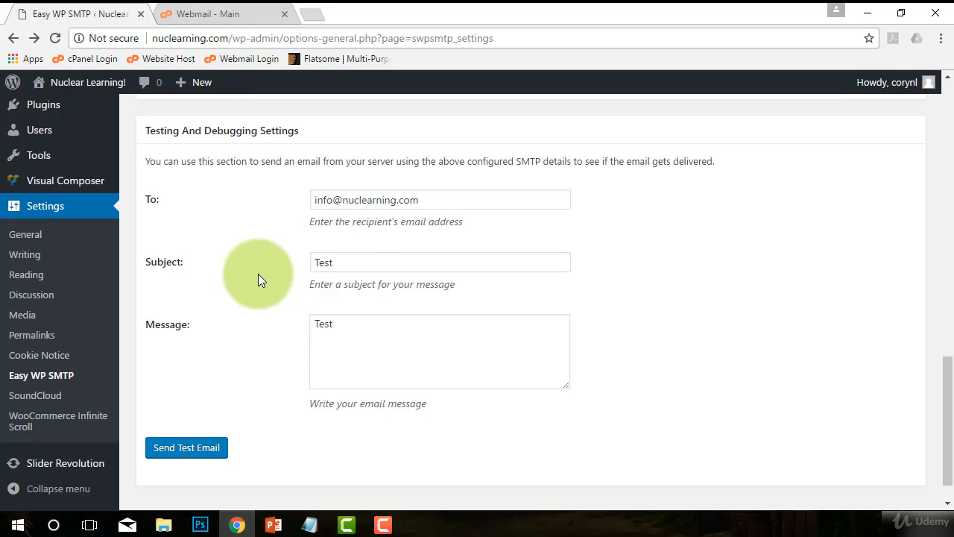
Step: Scroll through the SMTP configuration to review host mail.nuclearning.com, SSL and port 465
scroll(288, 343, "up", 3)
scroll(287, 336, "up", 3)
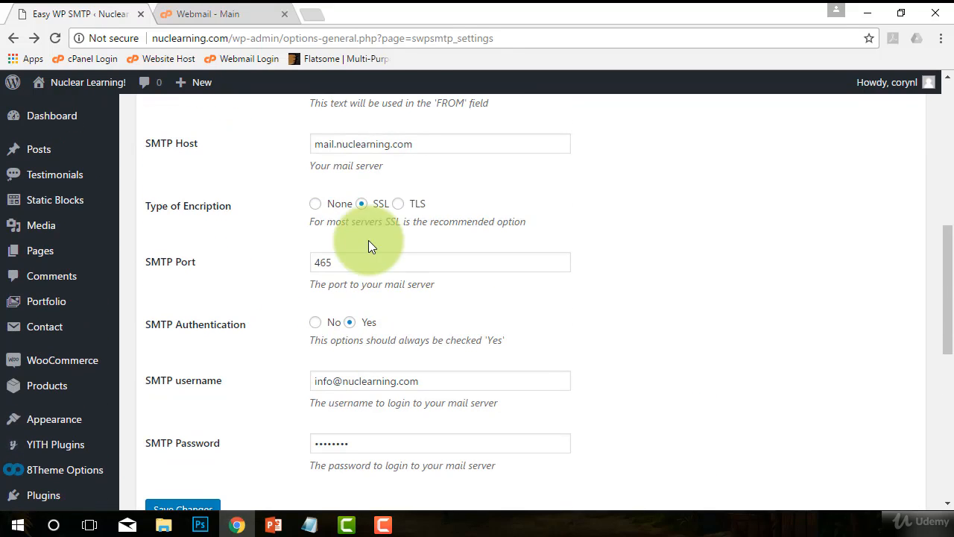
scroll(453, 410, "up", 1)
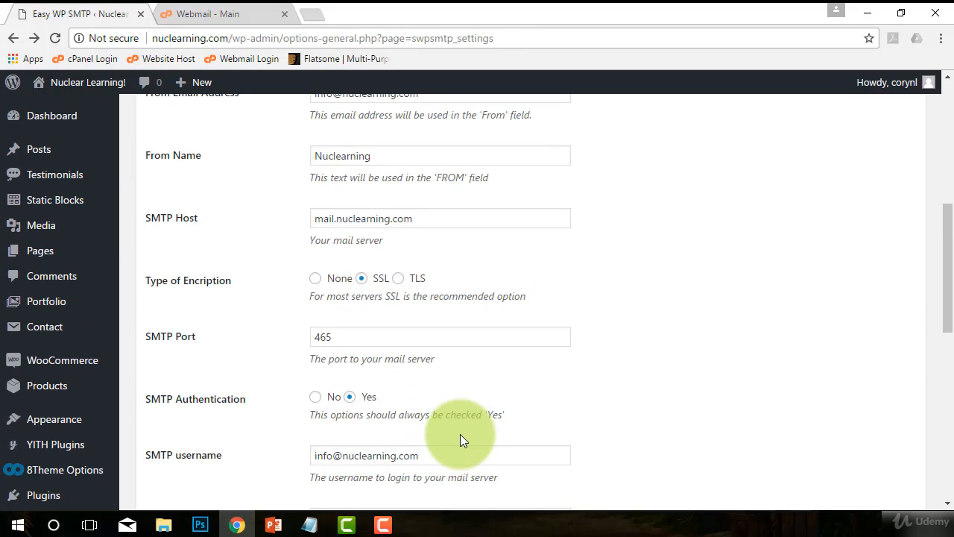
scroll(460, 440, "down", 2)
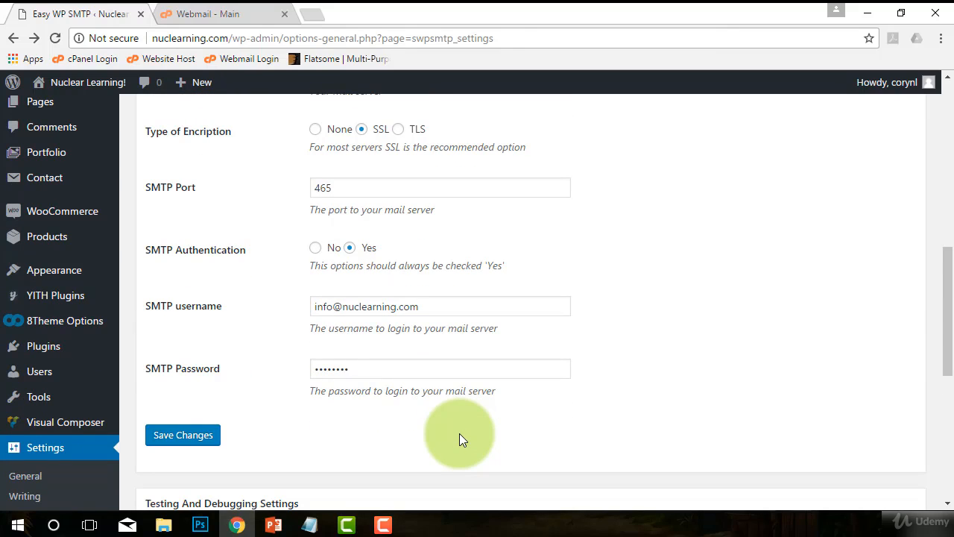
scroll(460, 433, "down", 3)
scroll(301, 453, "down", 3)
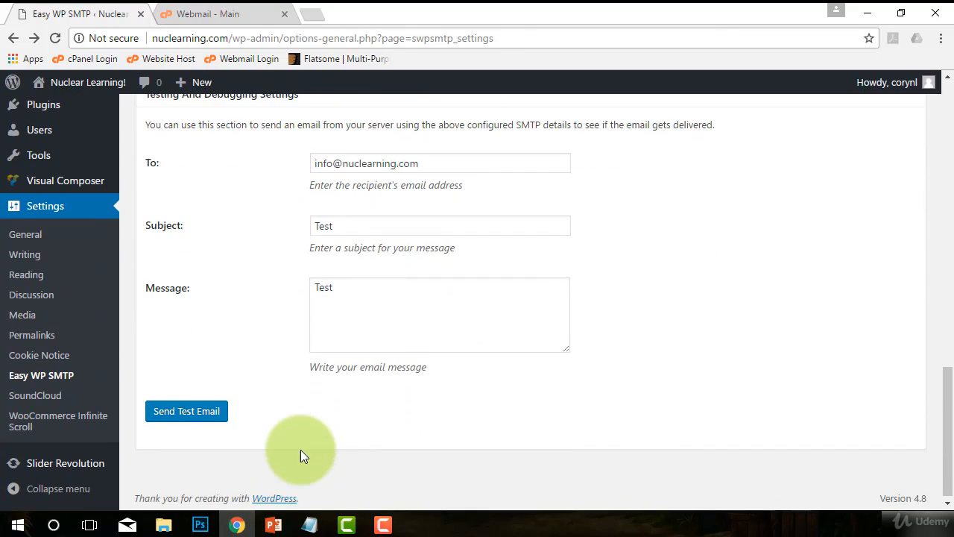
scroll(300, 453, "up", 7)
scroll(469, 406, "down", 3)
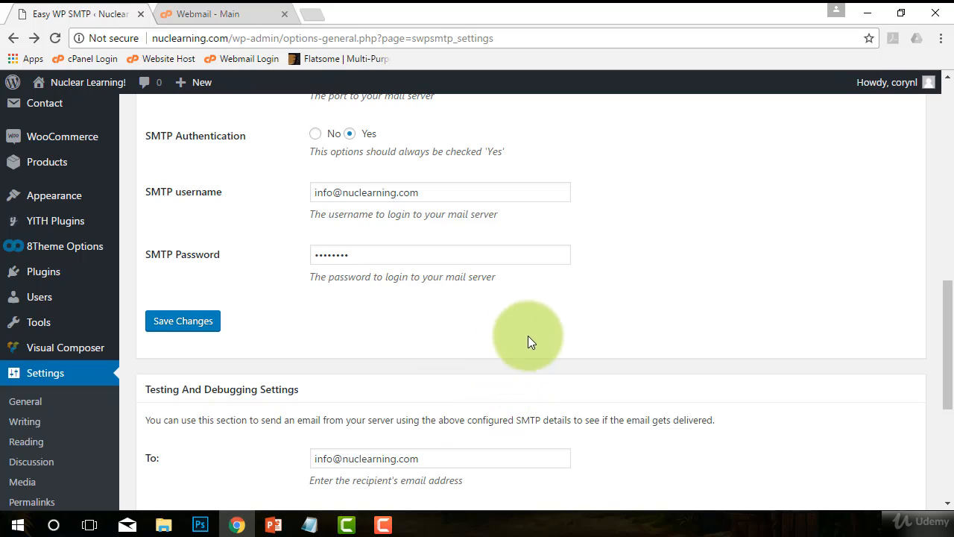
scroll(533, 339, "up", 2)
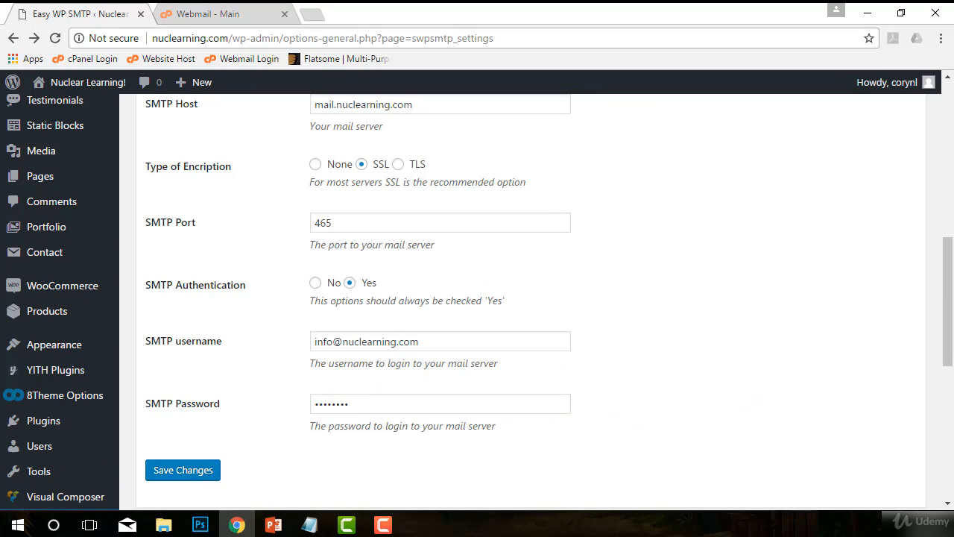
left_click(0, 39)
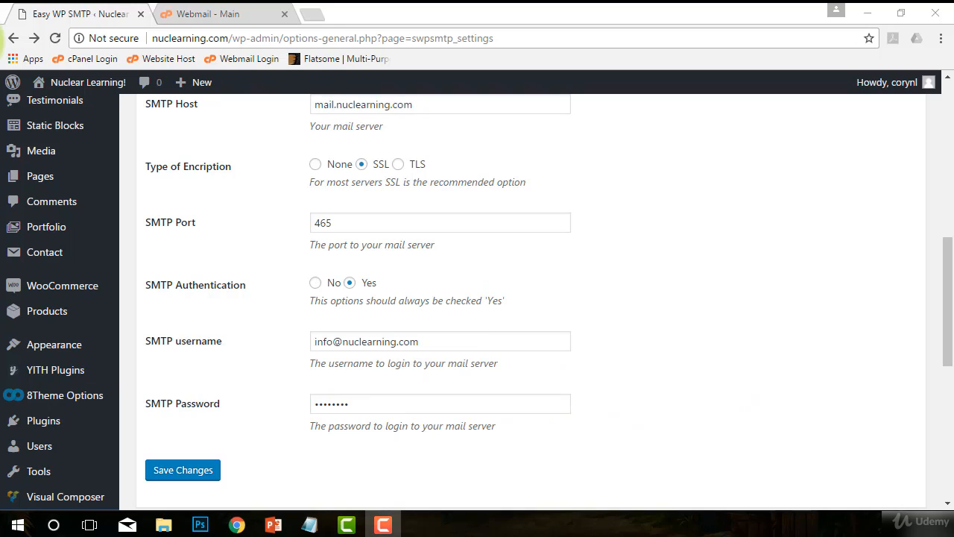